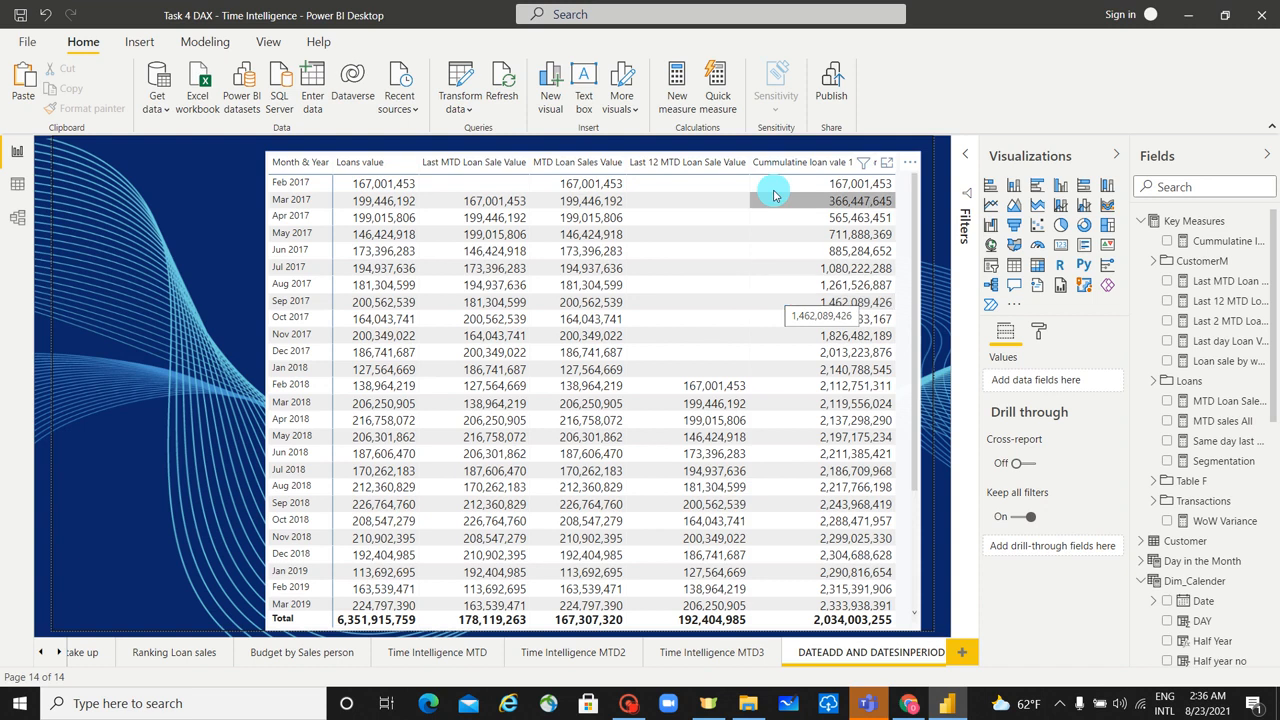
- Start a new what-if parameter named Moving_Sum with the whole number data type
{"action": "mouse_move", "coordinate": [857, 335]}
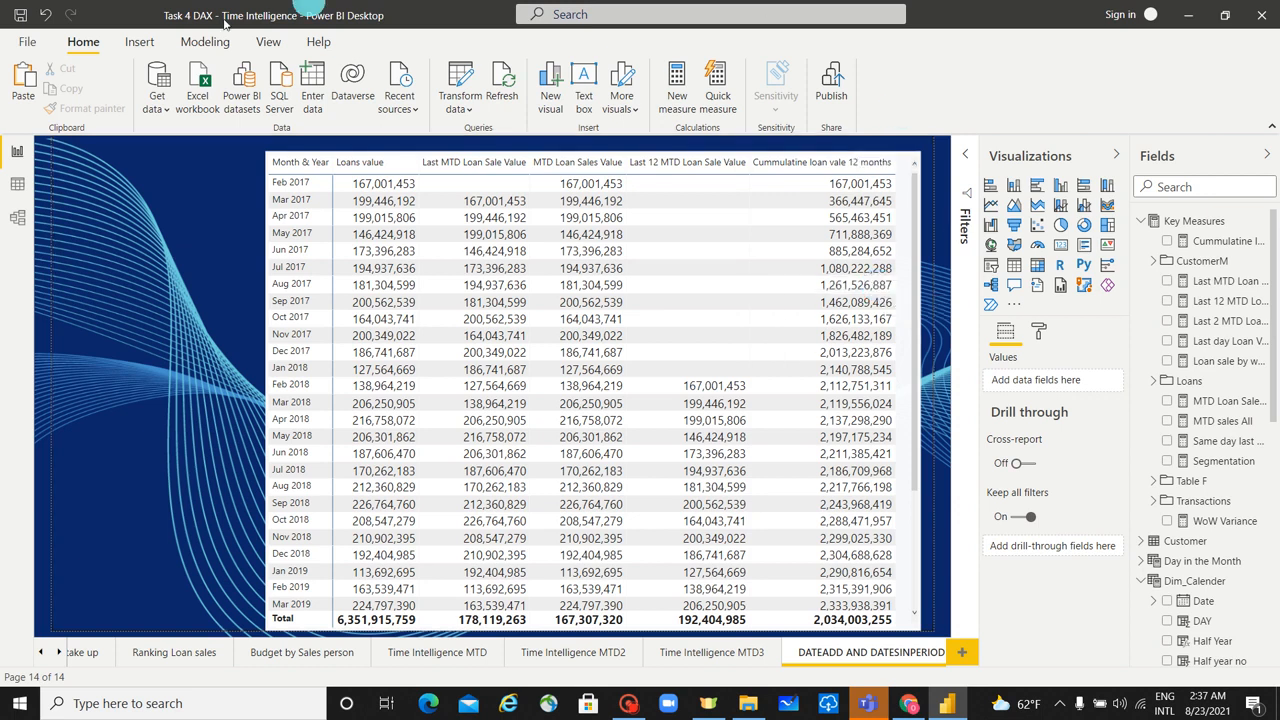
{"action": "left_click", "coordinate": [173, 191]}
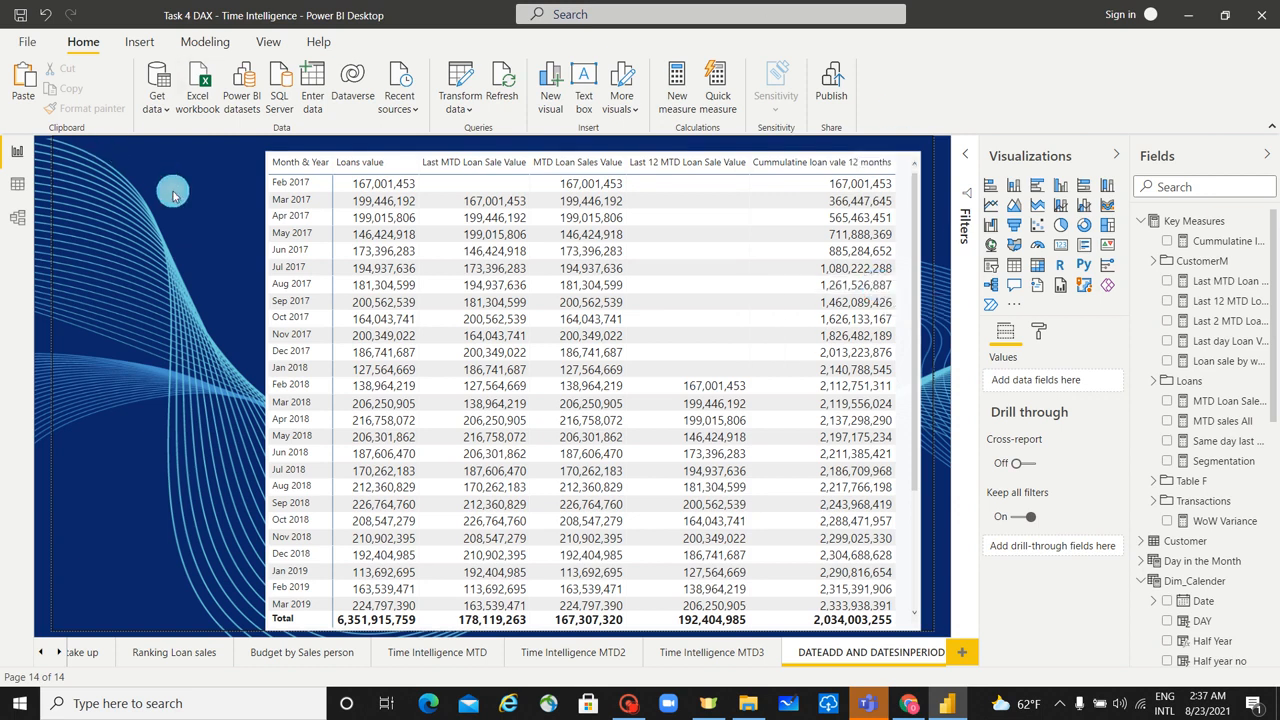
{"action": "left_click", "coordinate": [204, 41]}
{"action": "left_click", "coordinate": [325, 95]}
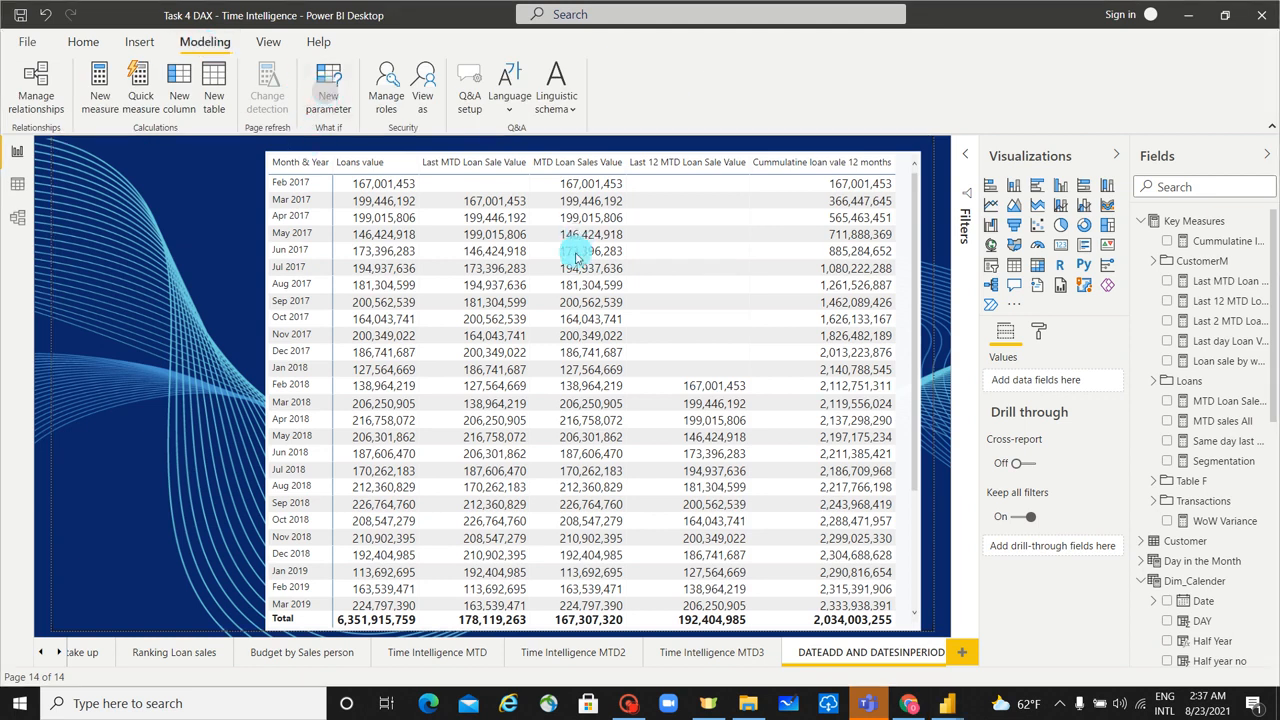
{"action": "left_click_drag", "start_coordinate": [540, 245], "coordinate": [465, 243]}
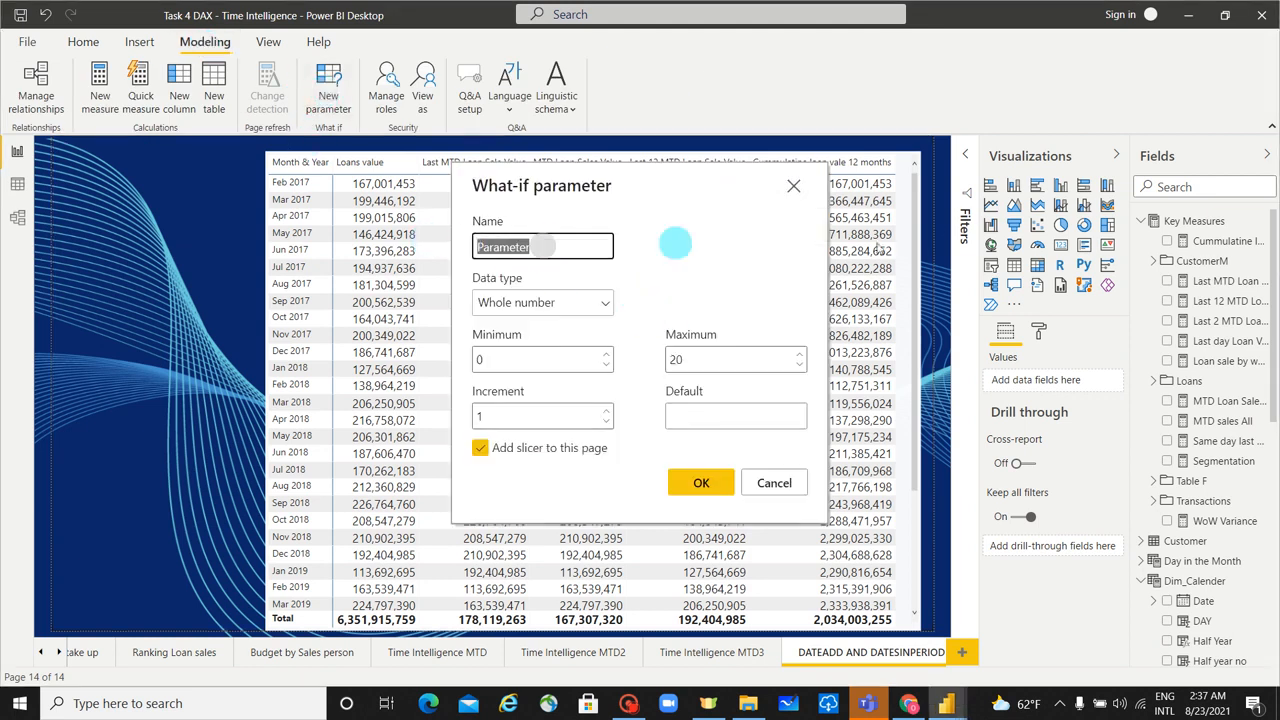
{"action": "type", "text": "Movinf"}
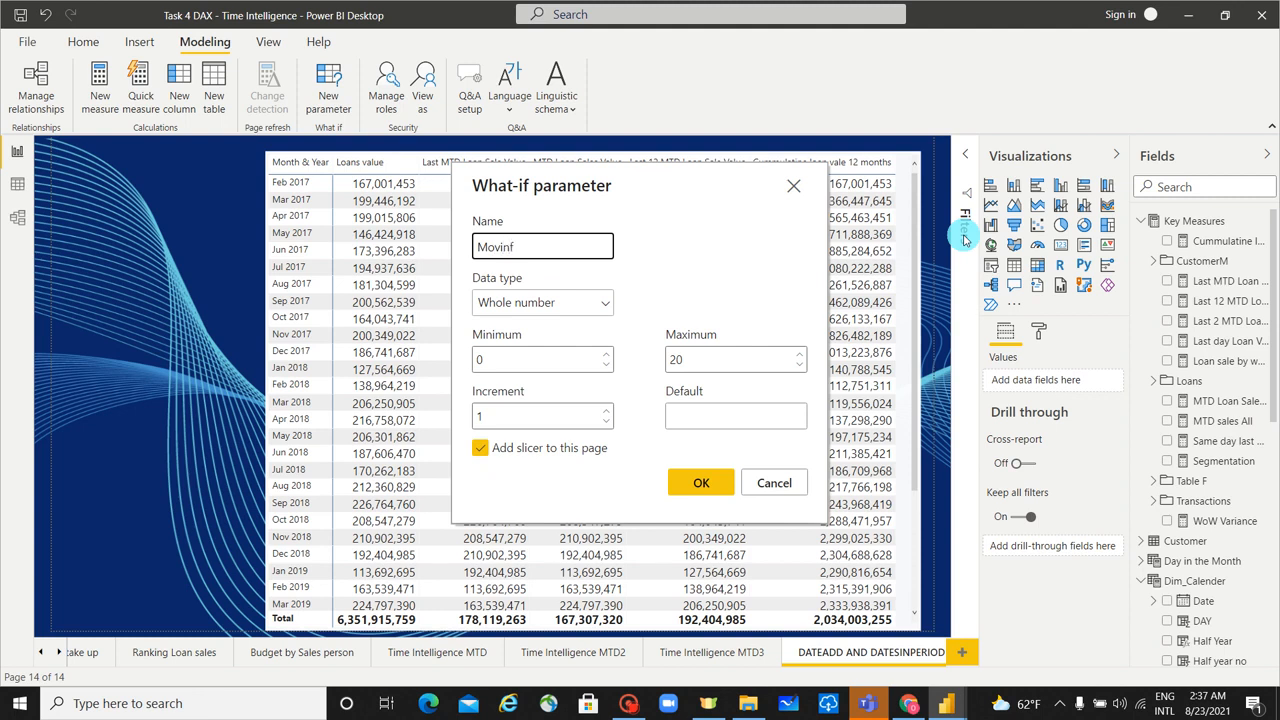
{"action": "key", "text": "BackSpace"}
{"action": "type", "text": "gSum"}
{"action": "left_click", "coordinate": [516, 247]}
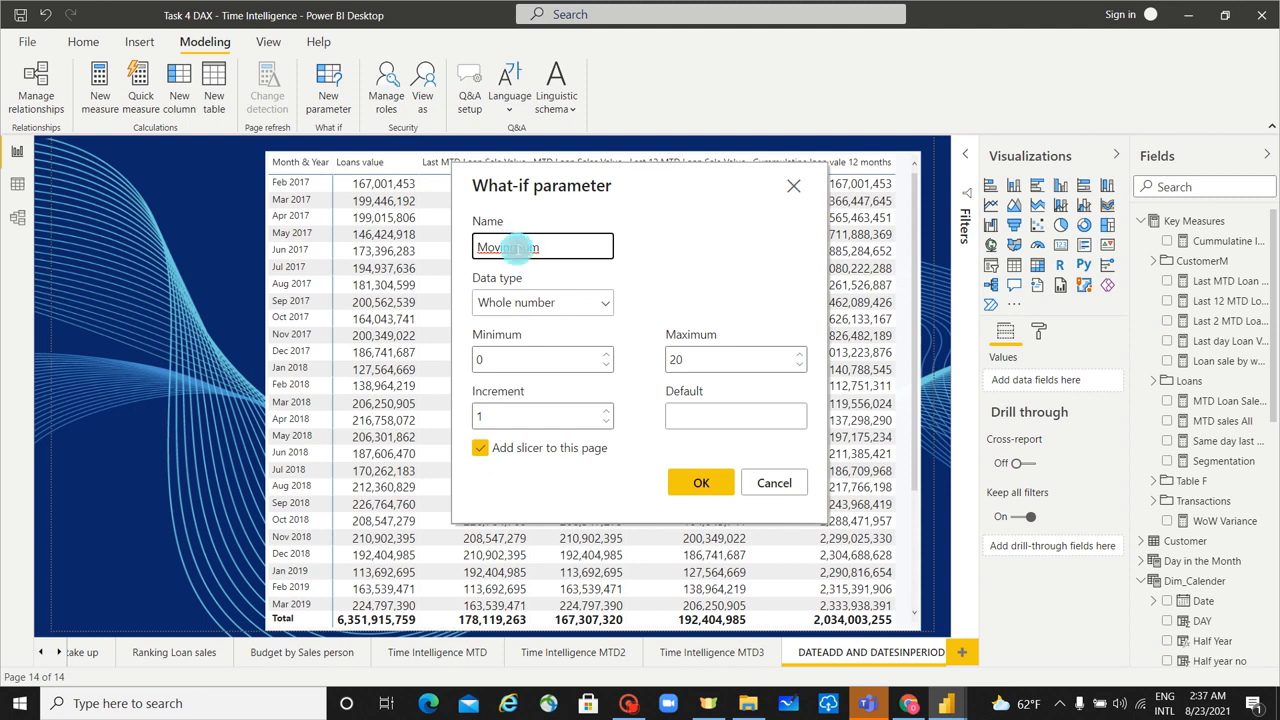
{"action": "type", "text": "c"}
{"action": "key", "text": "BackSpace"}
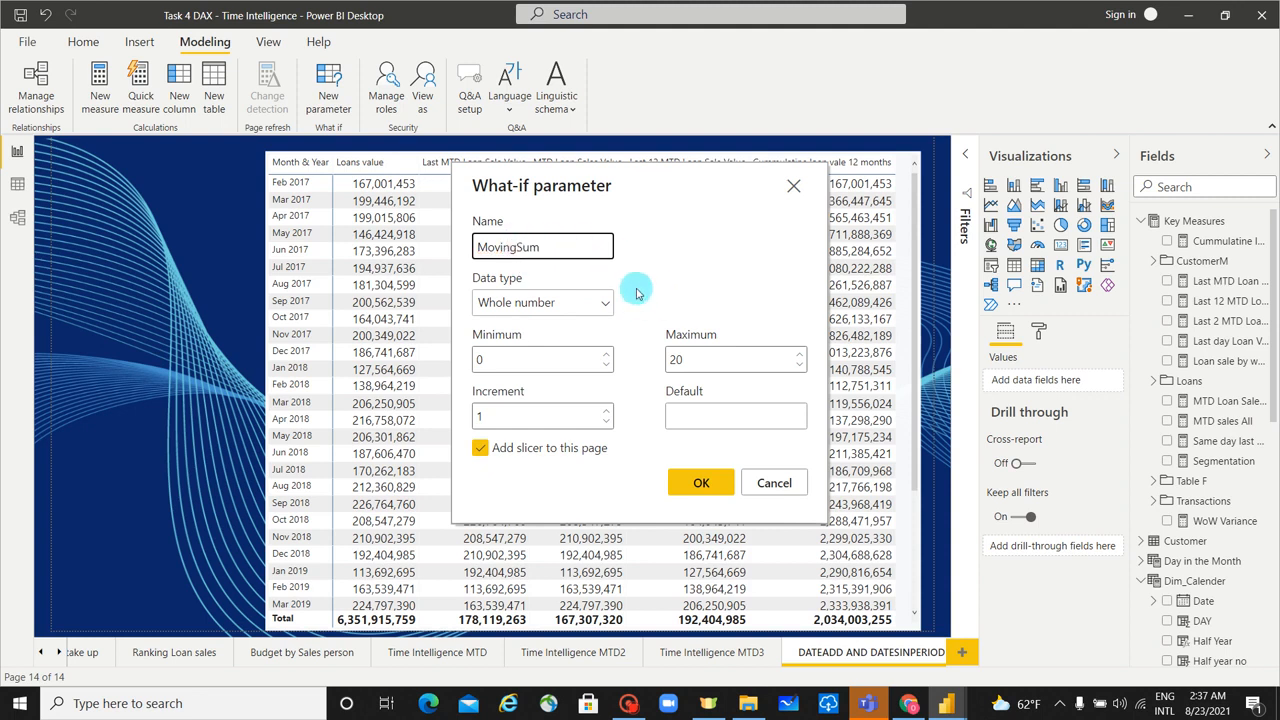
{"action": "type", "text": "_"}
{"action": "left_click", "coordinate": [654, 287]}
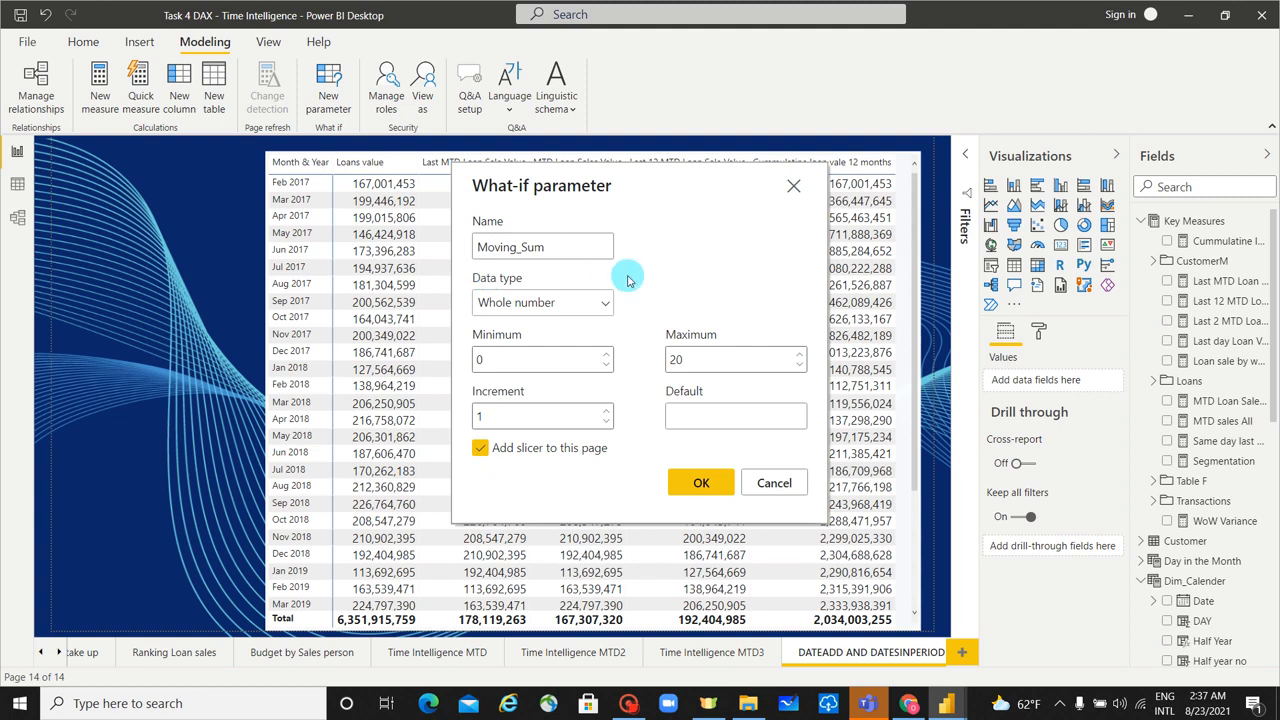
{"action": "left_click", "coordinate": [566, 314]}
{"action": "left_click", "coordinate": [668, 298]}
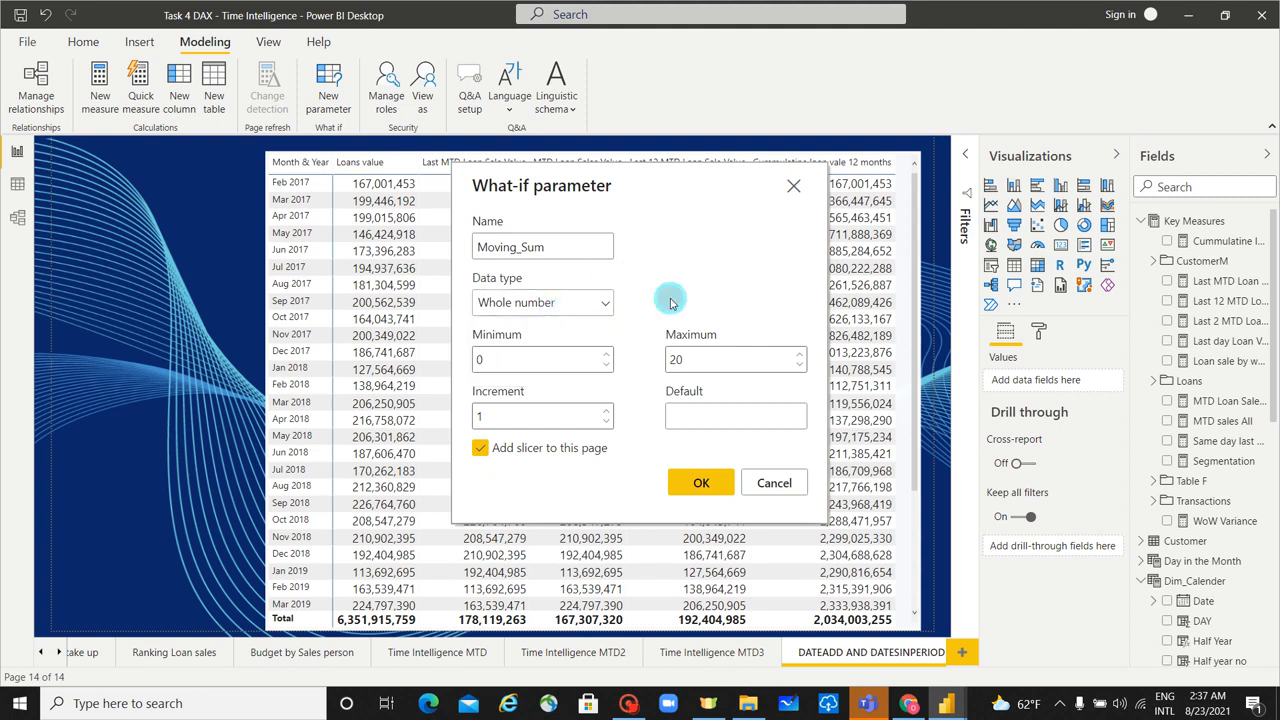
- Set the Moving_Sum parameter's range to a minimum of -48 and a maximum of -3
{"action": "double_click", "coordinate": [497, 366]}
{"action": "type", "text": "-3"}
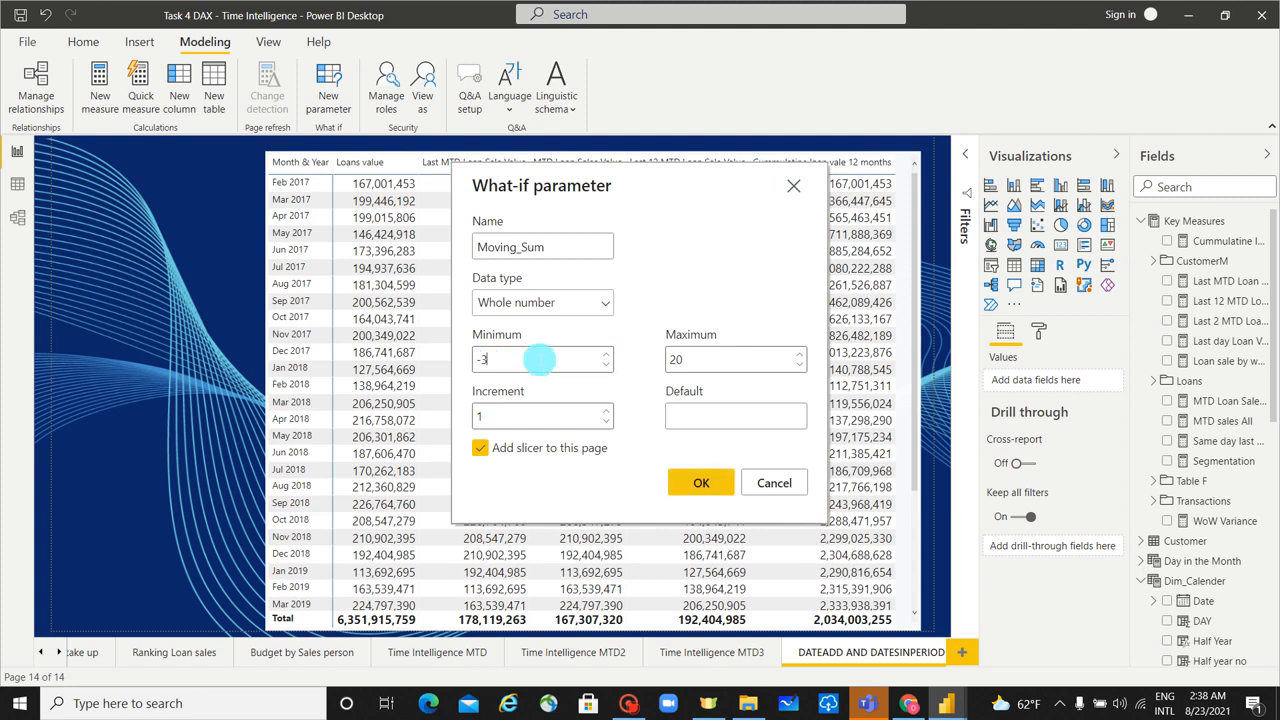
{"action": "double_click", "coordinate": [677, 358]}
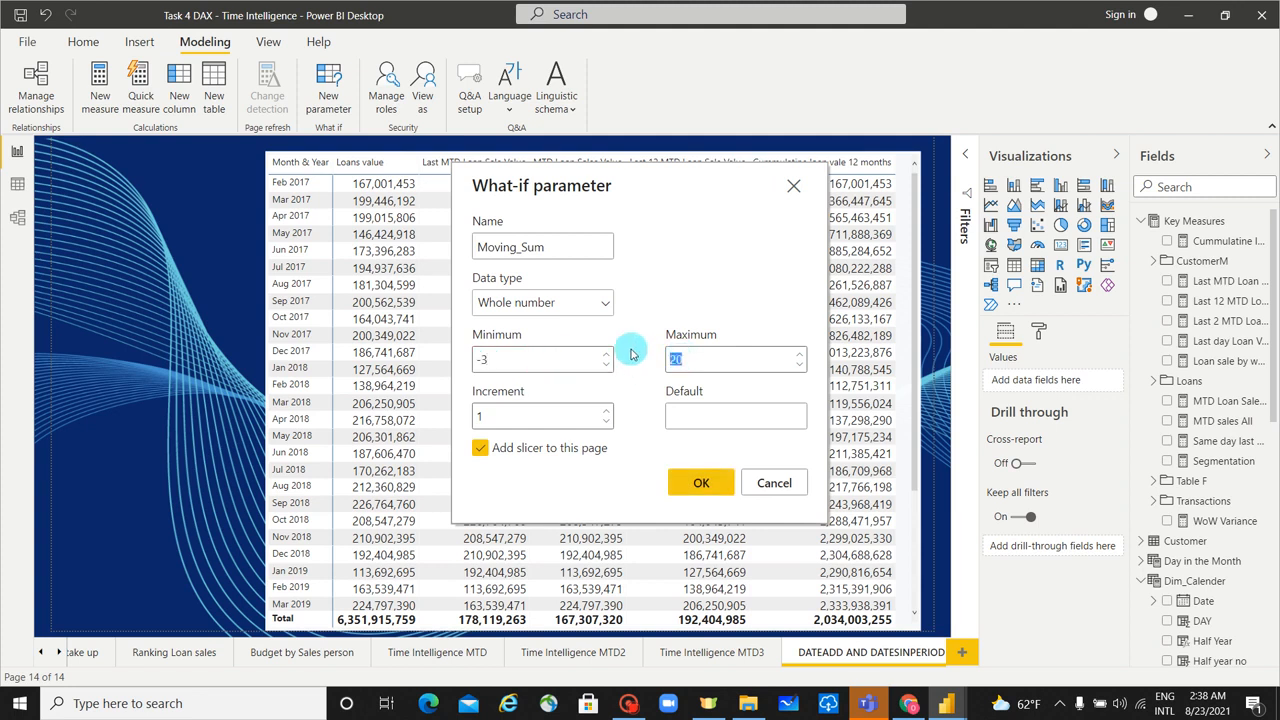
{"action": "type", "text": "-3"}
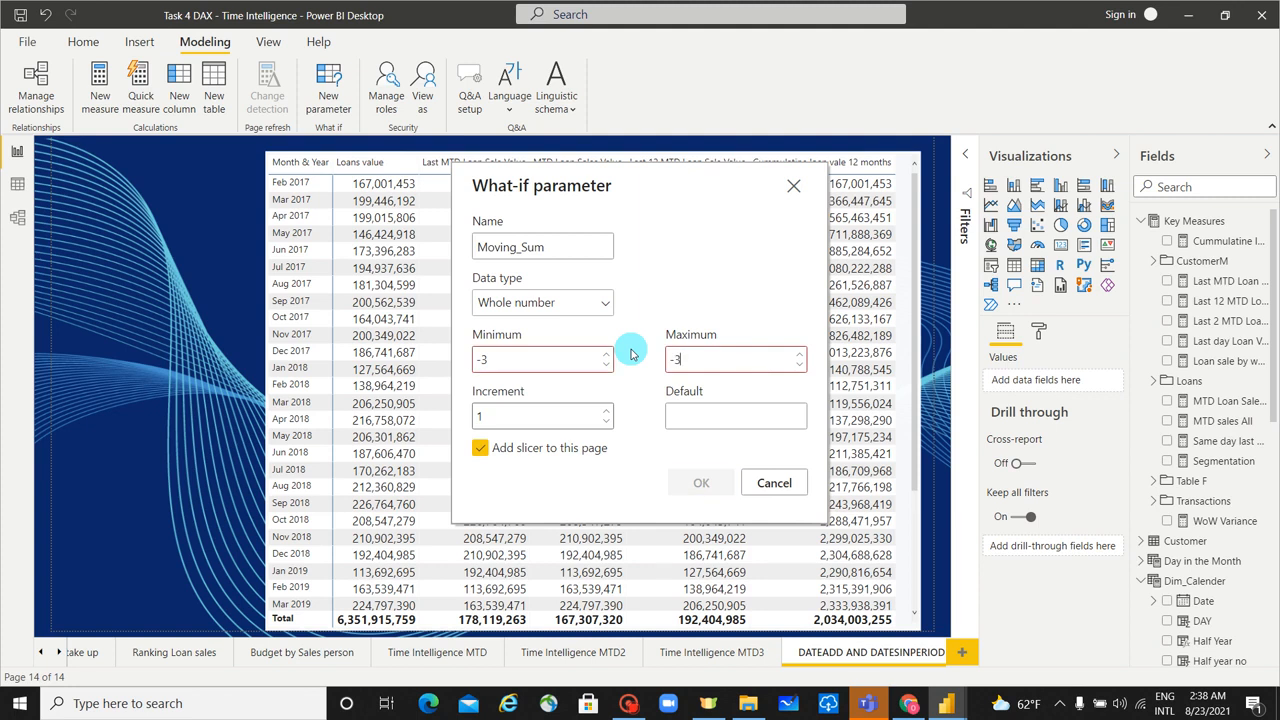
{"action": "left_click", "coordinate": [512, 360]}
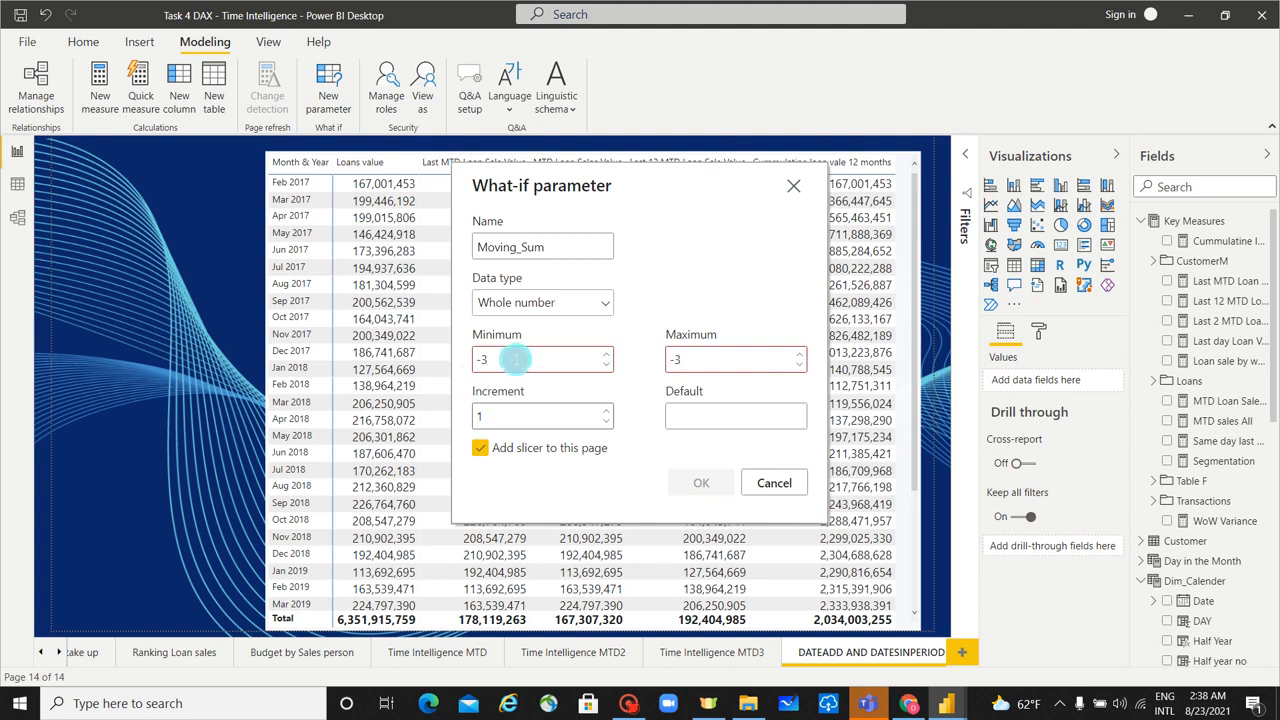
{"action": "key", "text": "BackSpace"}
{"action": "type", "text": "48"}
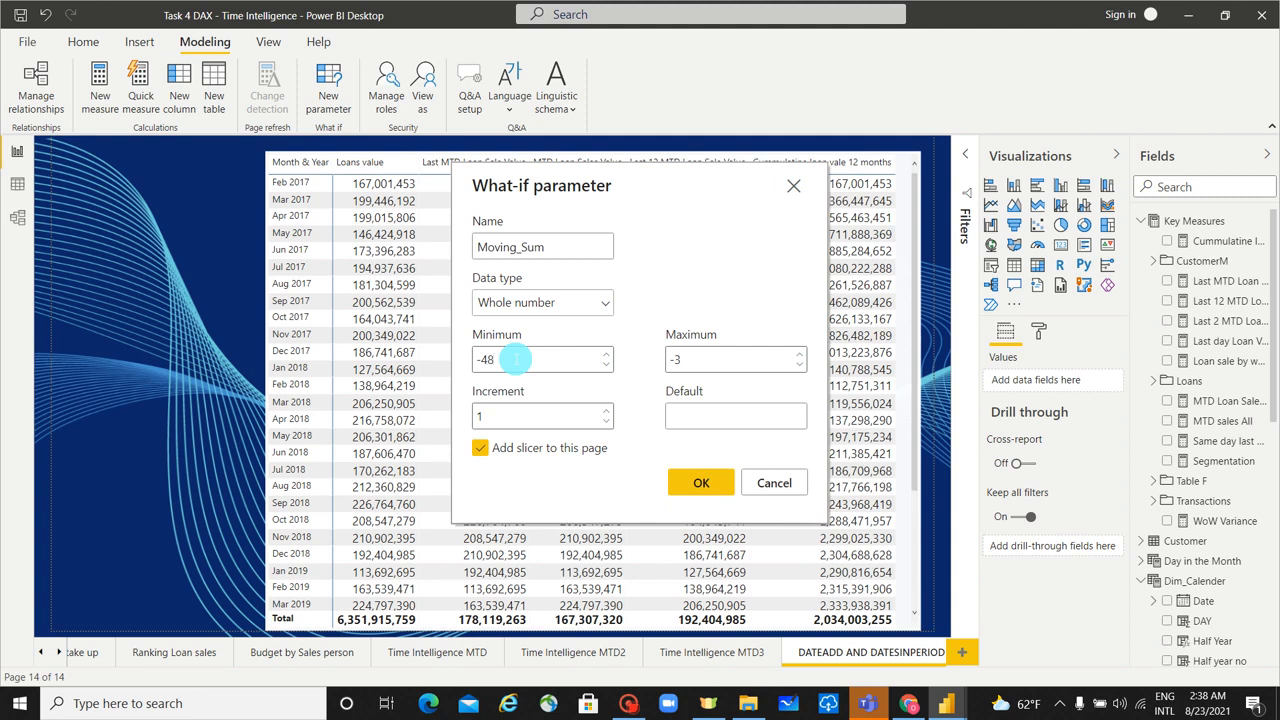
- Set the parameter's default to -48 and create it with a slicer on this page
{"action": "left_click", "coordinate": [733, 424]}
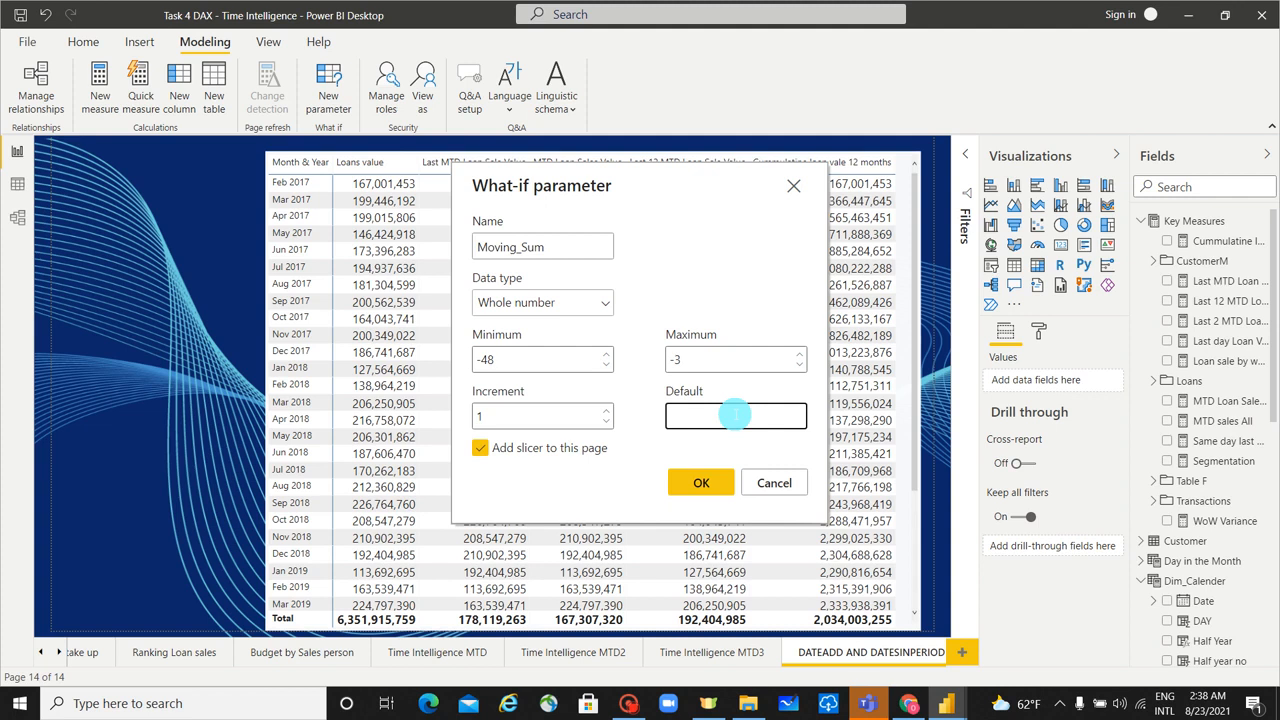
{"action": "type", "text": "-"}
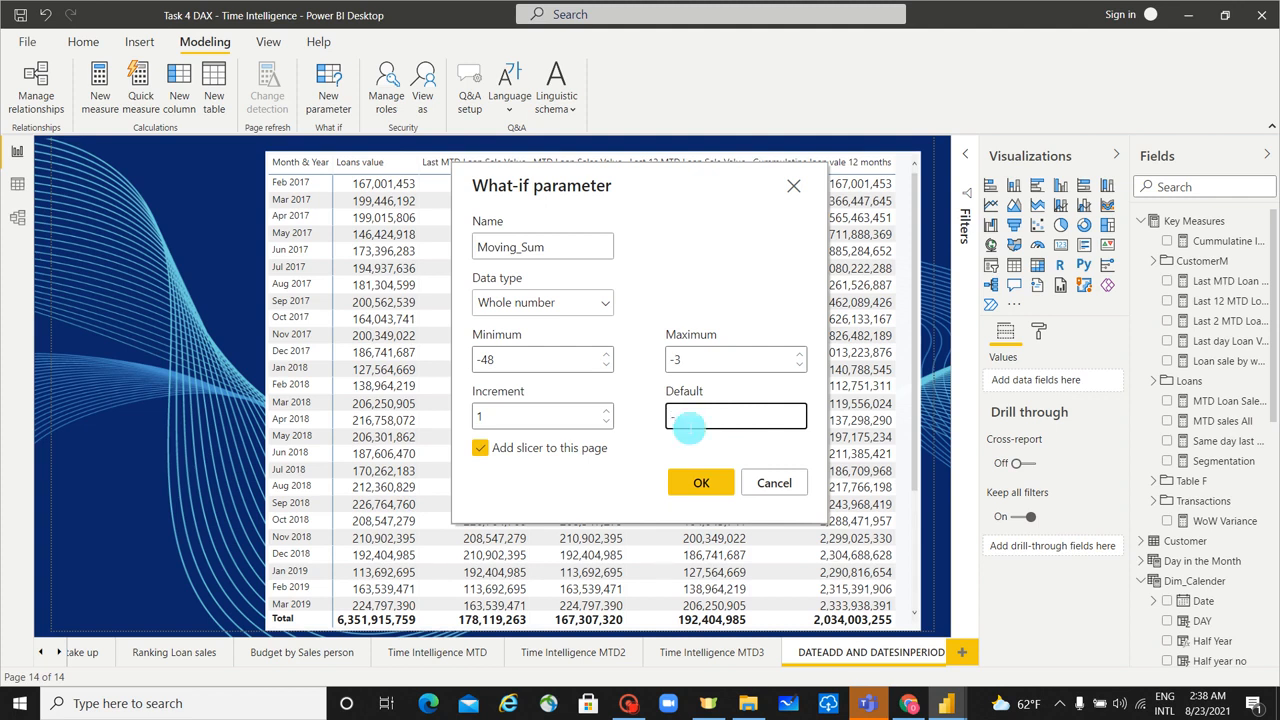
{"action": "type", "text": "48"}
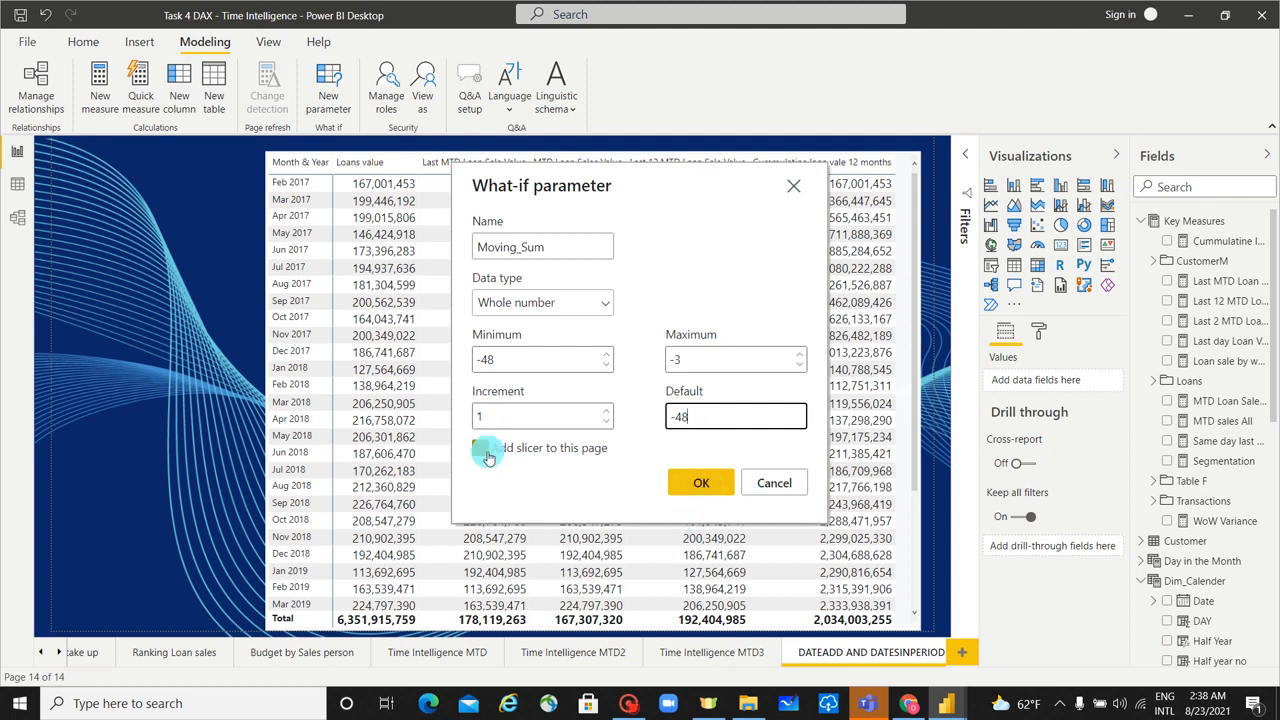
{"action": "left_click", "coordinate": [698, 485]}
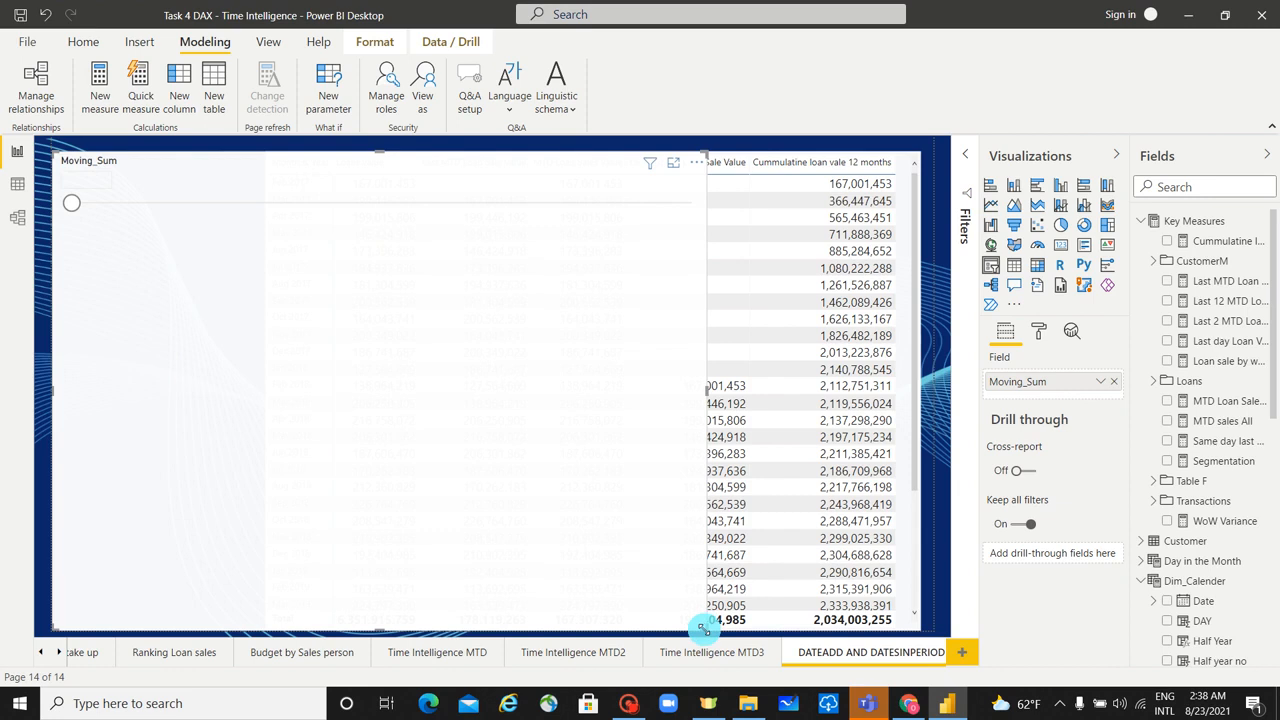
- Shrink the Moving_Sum slicer to fit beside the table and set its numeric input text size to 13 pt
{"action": "left_click_drag", "start_coordinate": [710, 622], "coordinate": [205, 288]}
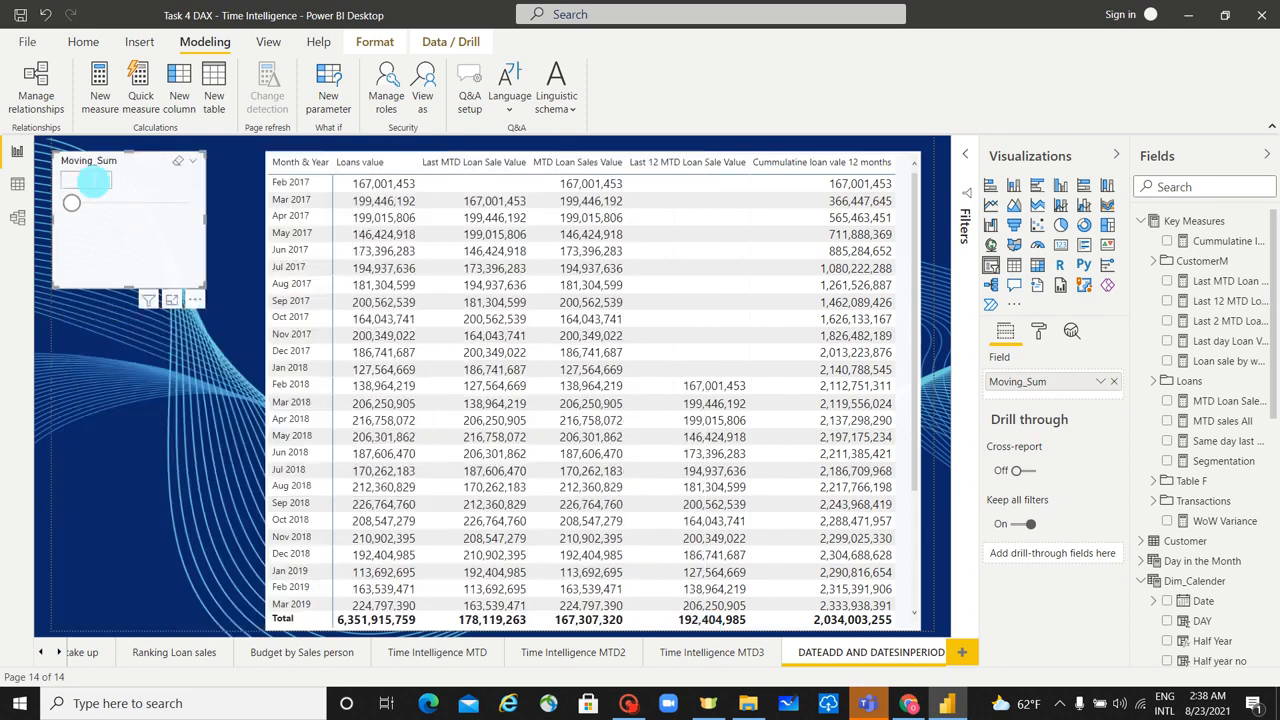
{"action": "left_click", "coordinate": [1038, 330]}
{"action": "left_click", "coordinate": [998, 456]}
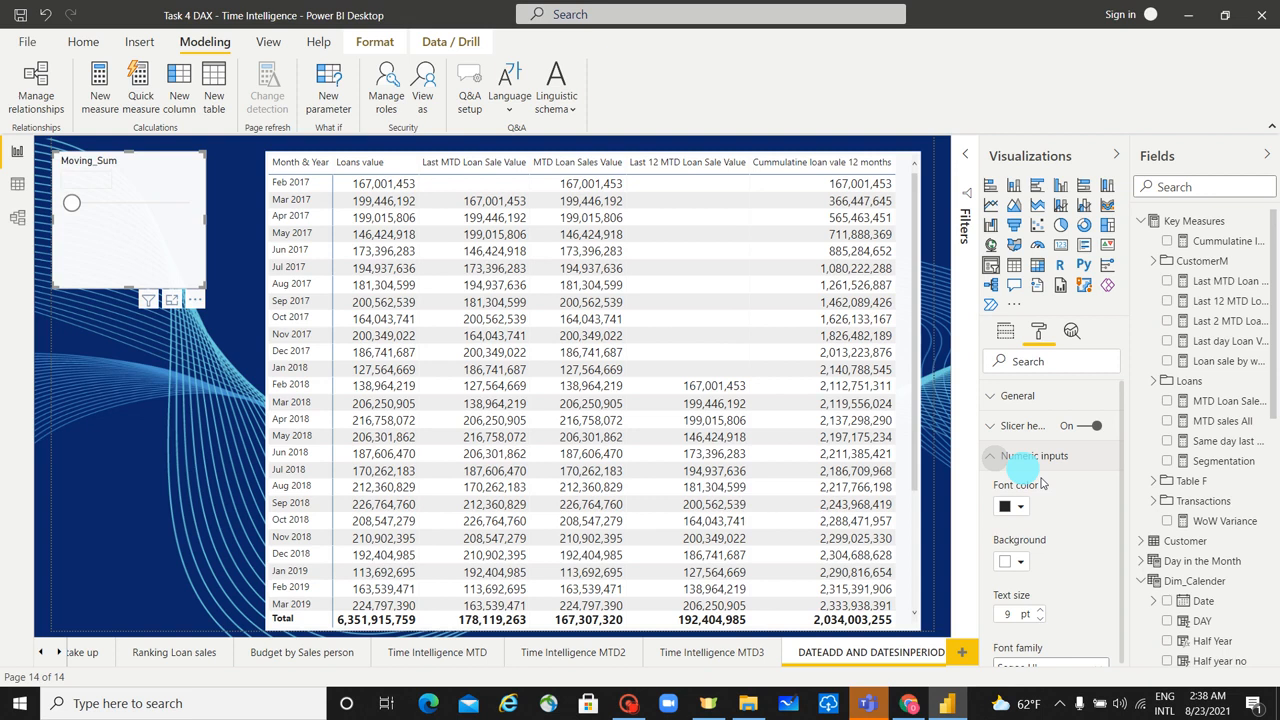
{"action": "left_click", "coordinate": [1037, 612]}
{"action": "left_click", "coordinate": [1038, 612]}
{"action": "left_click", "coordinate": [1038, 612]}
{"action": "left_click", "coordinate": [1038, 612]}
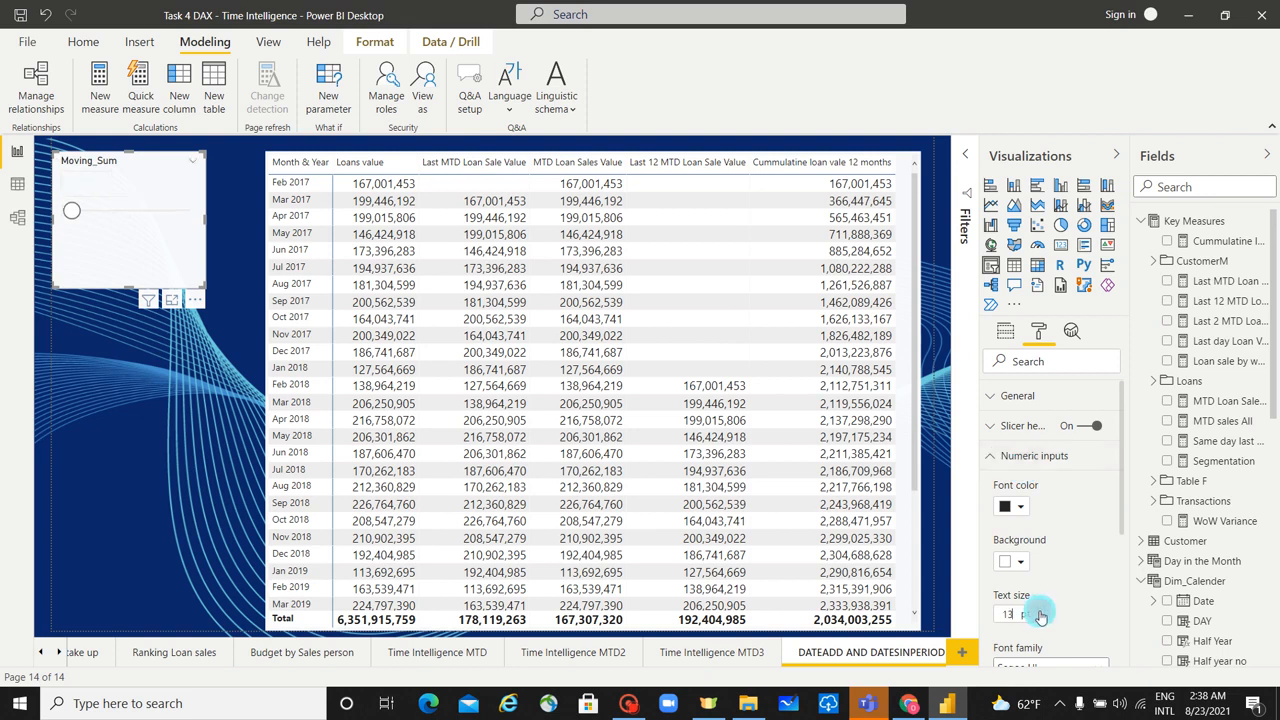
- Set the Moving_Sum slicer to -24
{"action": "left_click", "coordinate": [78, 183]}
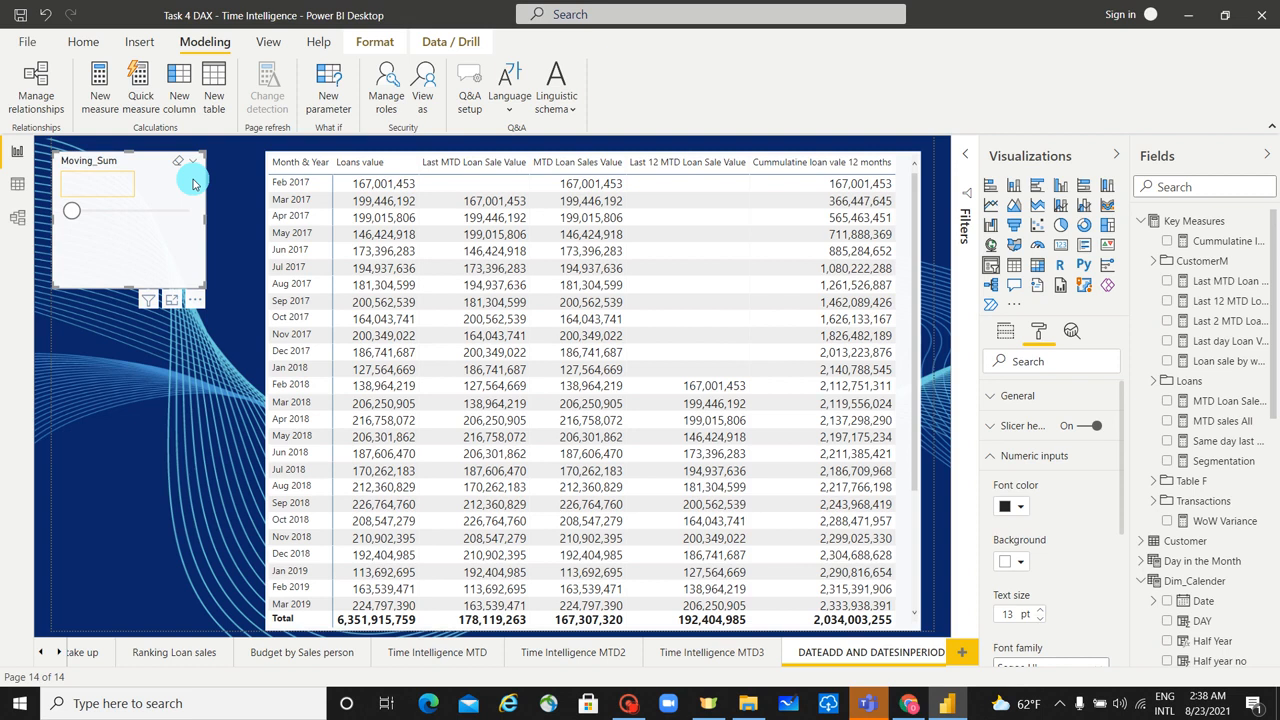
{"action": "left_click", "coordinate": [74, 211]}
{"action": "left_click_drag", "start_coordinate": [74, 211], "coordinate": [137, 220]}
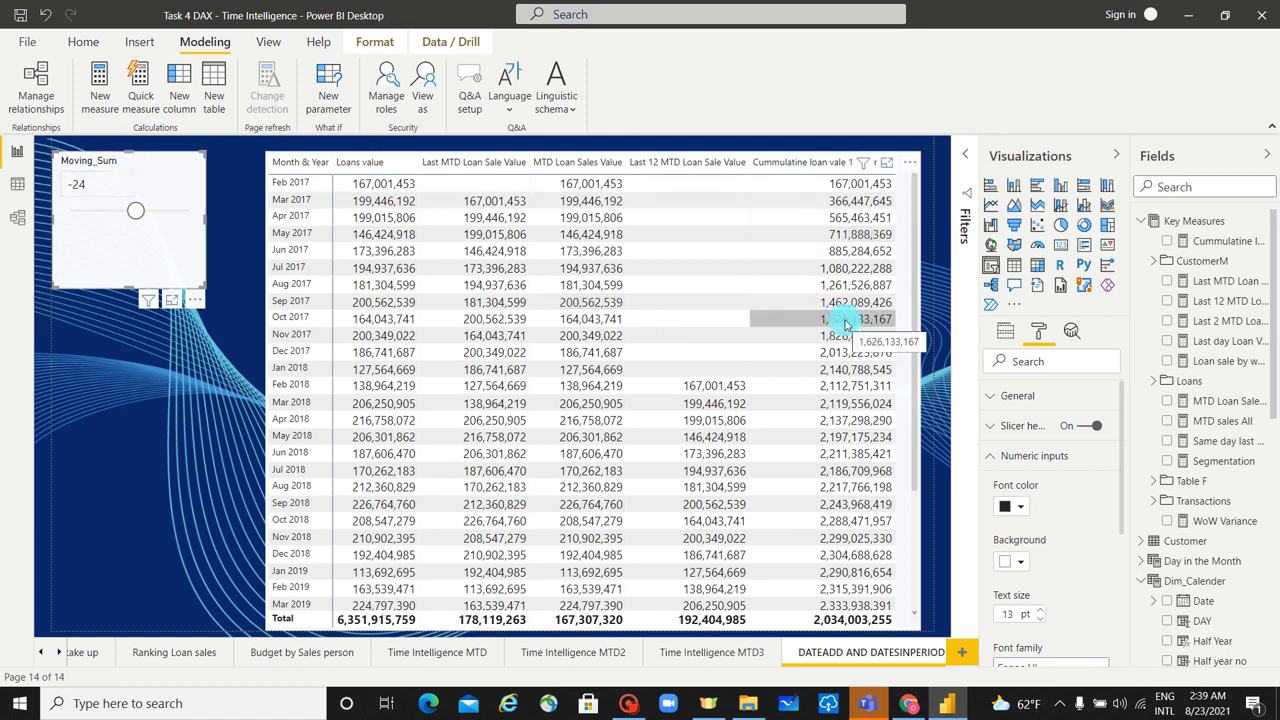
- In the cumulative 12-month loan value measure, replace the fixed -12 interval in DATESINPERIOD with Moving_Sum[Moving_Sum Value]
{"action": "left_click", "coordinate": [1239, 243]}
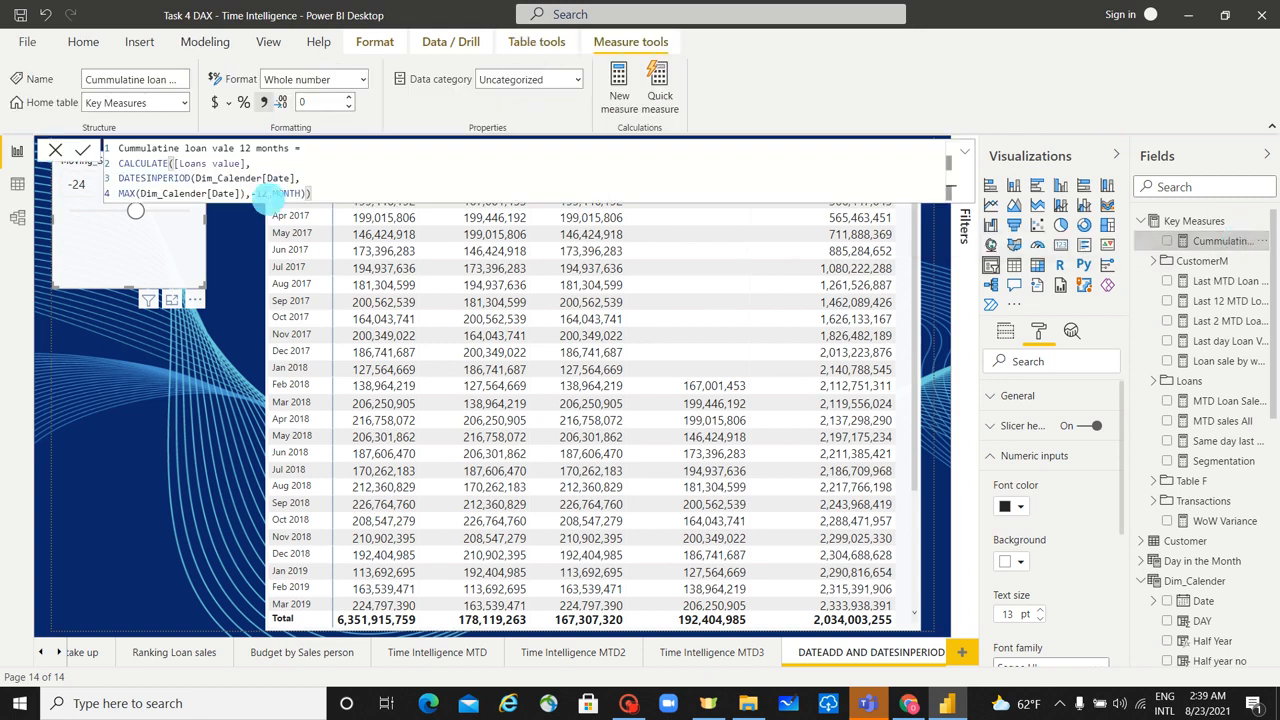
{"action": "left_click", "coordinate": [268, 194]}
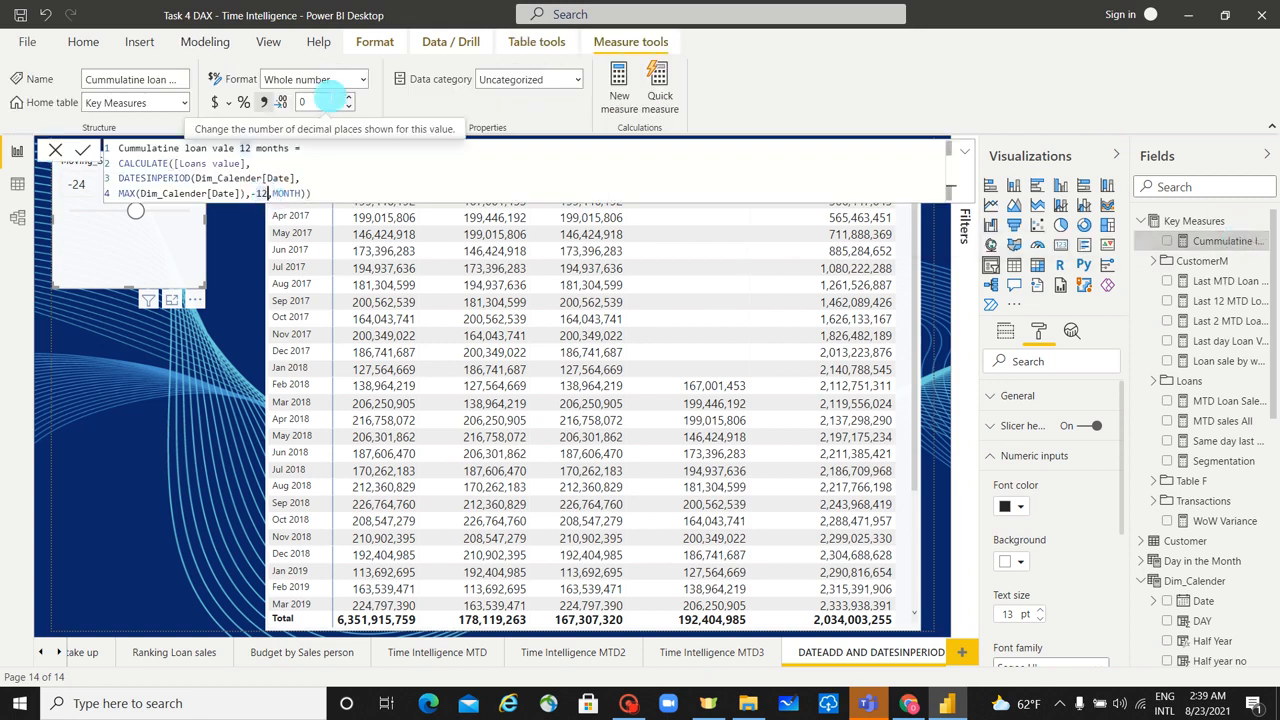
{"action": "key", "text": "BackSpace"}
{"action": "key", "text": "BackSpace"}
{"action": "key", "text": "BackSpace"}
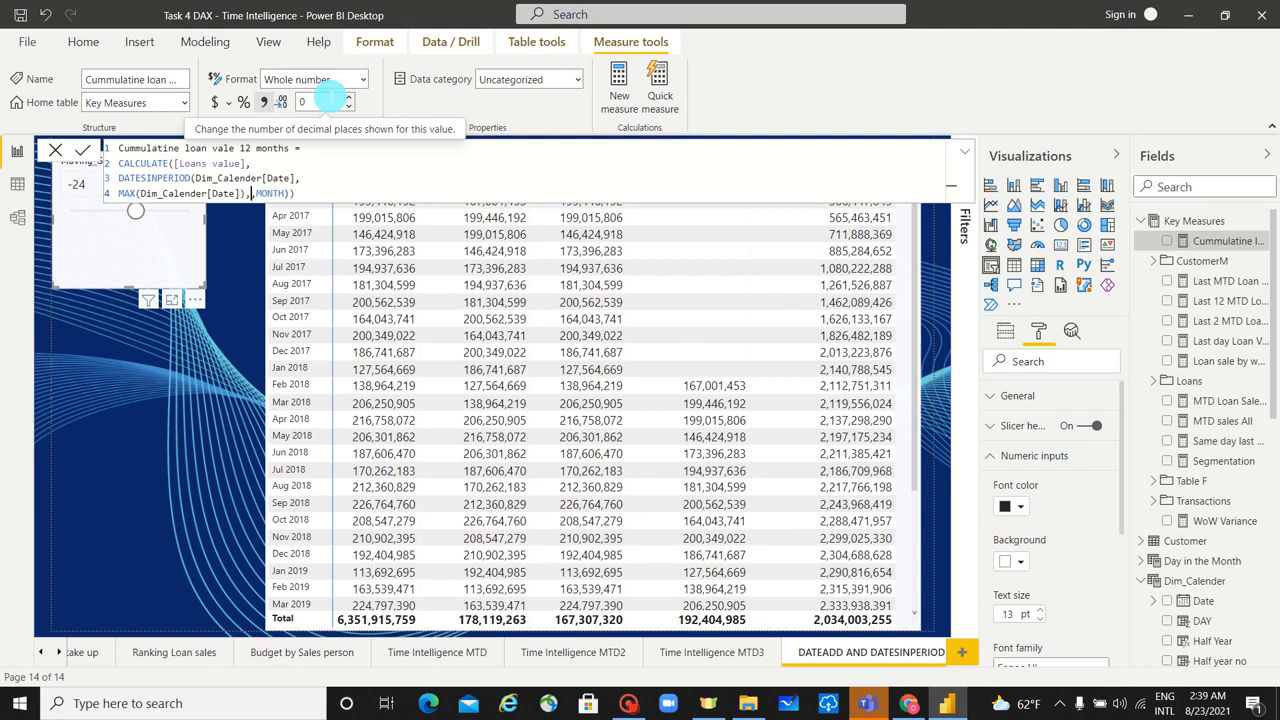
{"action": "type", "text": "movi"}
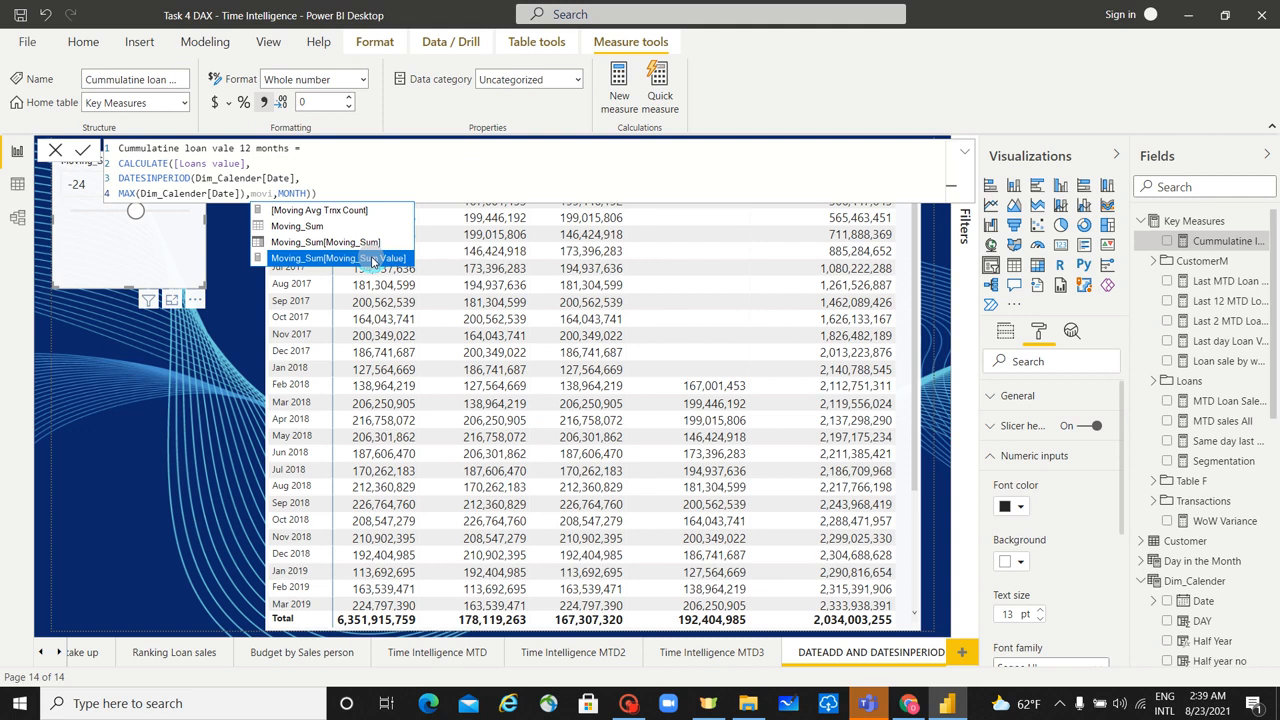
{"action": "left_click", "coordinate": [370, 258]}
- Put the Moving_Sum argument, MONTH and the final closing parenthesis of the measure on separate lines, and commit the formula
{"action": "left_click", "coordinate": [250, 193]}
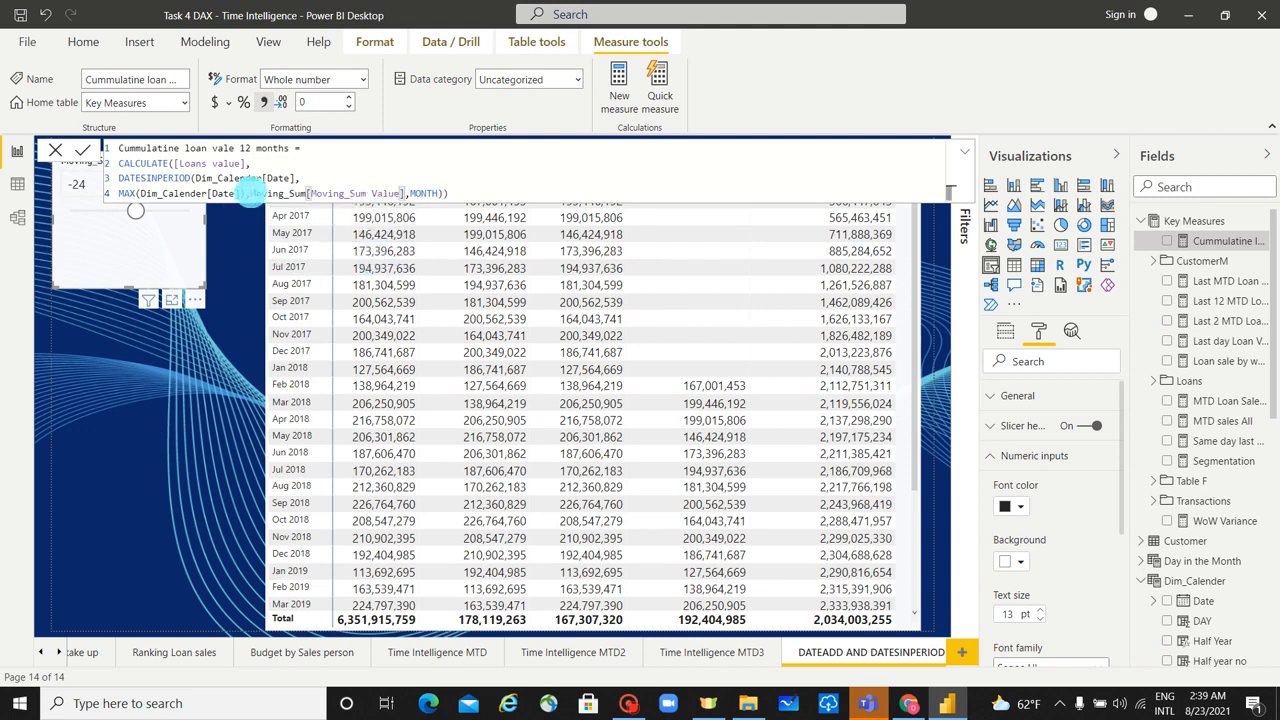
{"action": "left_click", "coordinate": [303, 148]}
{"action": "key", "text": "shift+Return"}
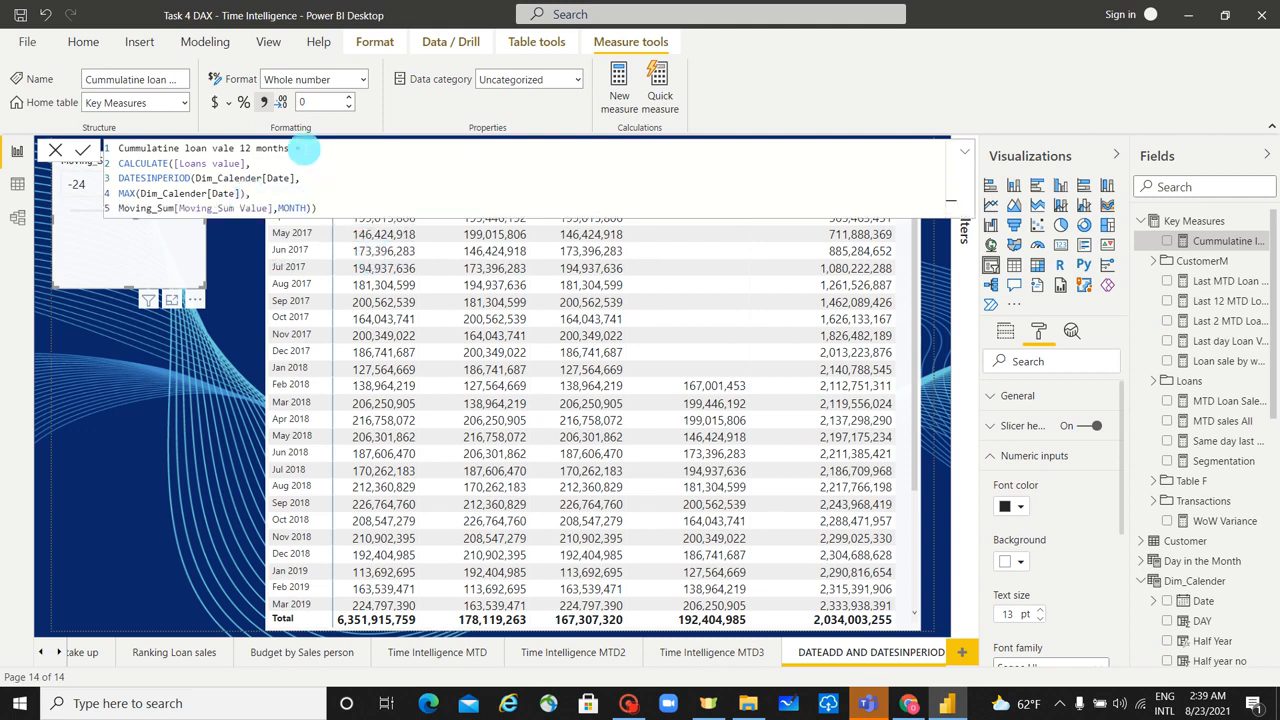
{"action": "left_click", "coordinate": [278, 208]}
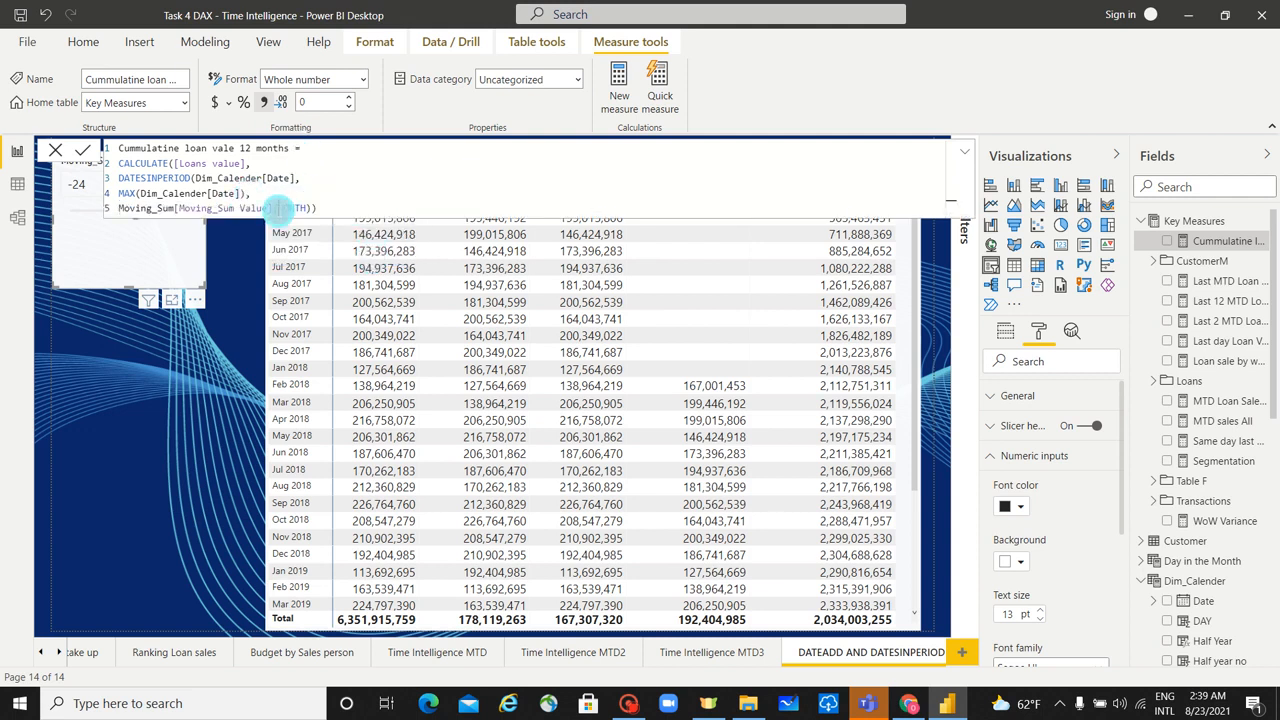
{"action": "key", "text": "shift+Return"}
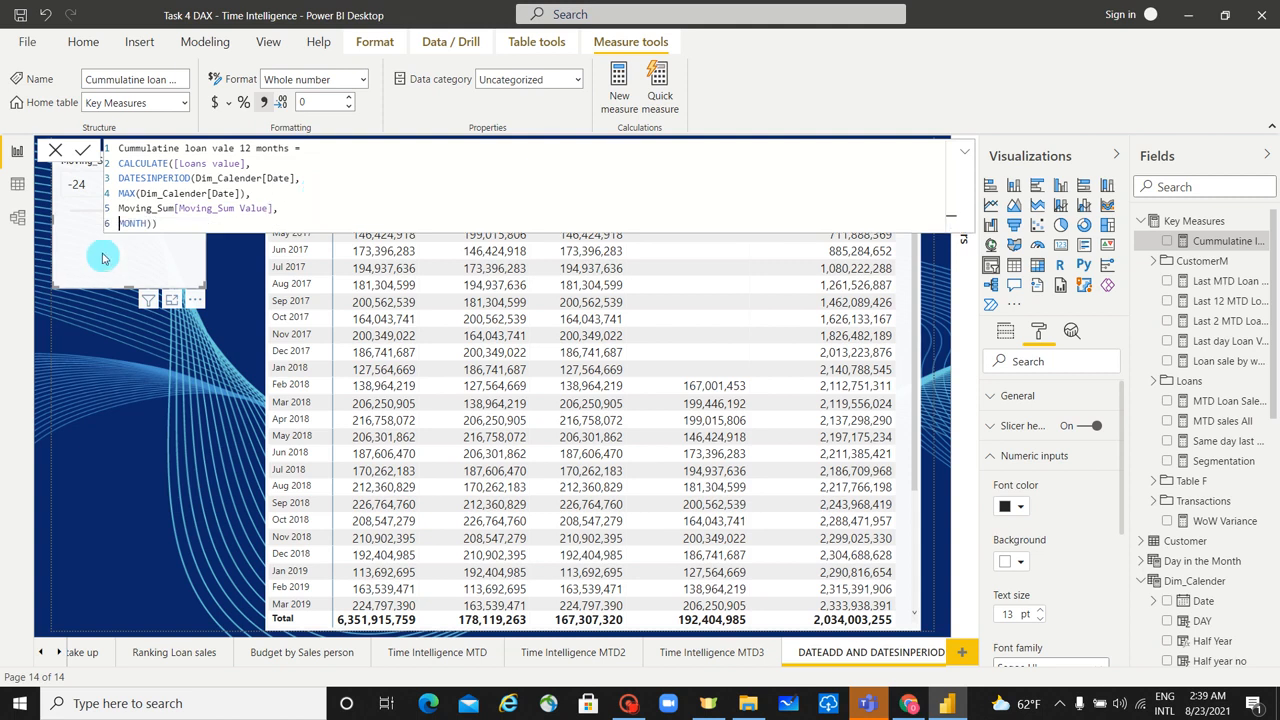
{"action": "left_click", "coordinate": [155, 223]}
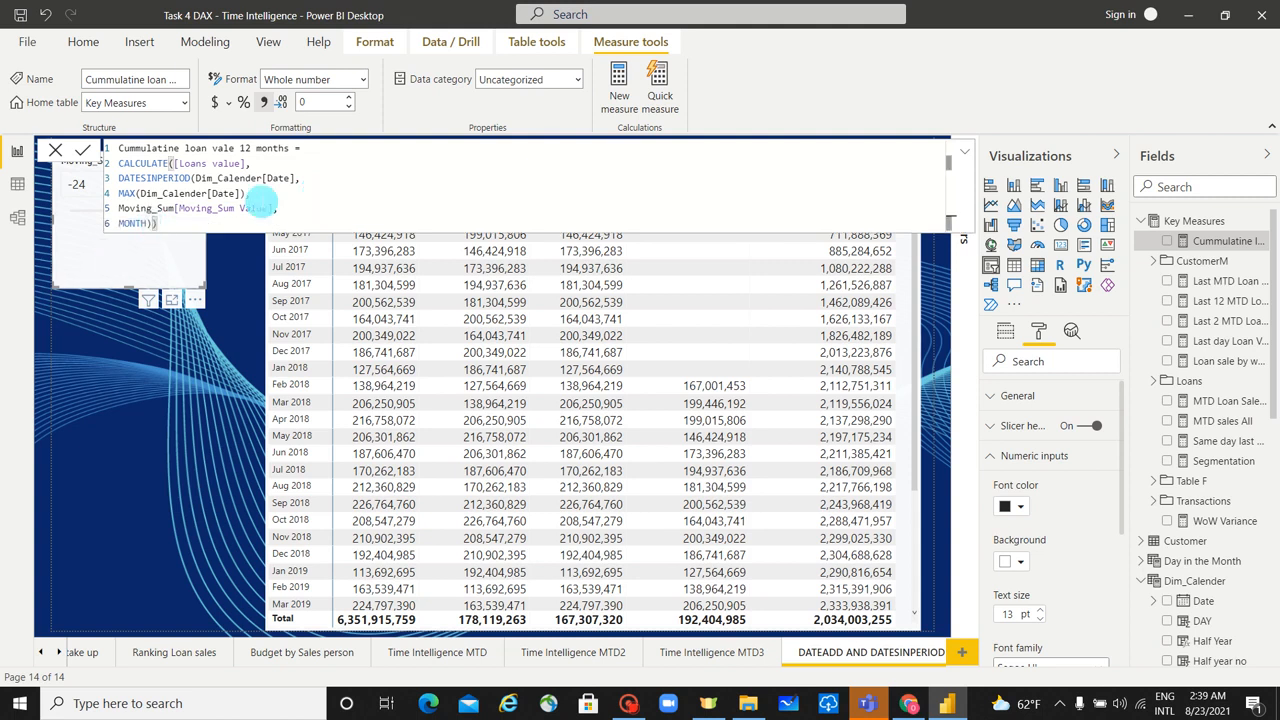
{"action": "key", "text": "shift+Return"}
{"action": "left_click", "coordinate": [260, 207]}
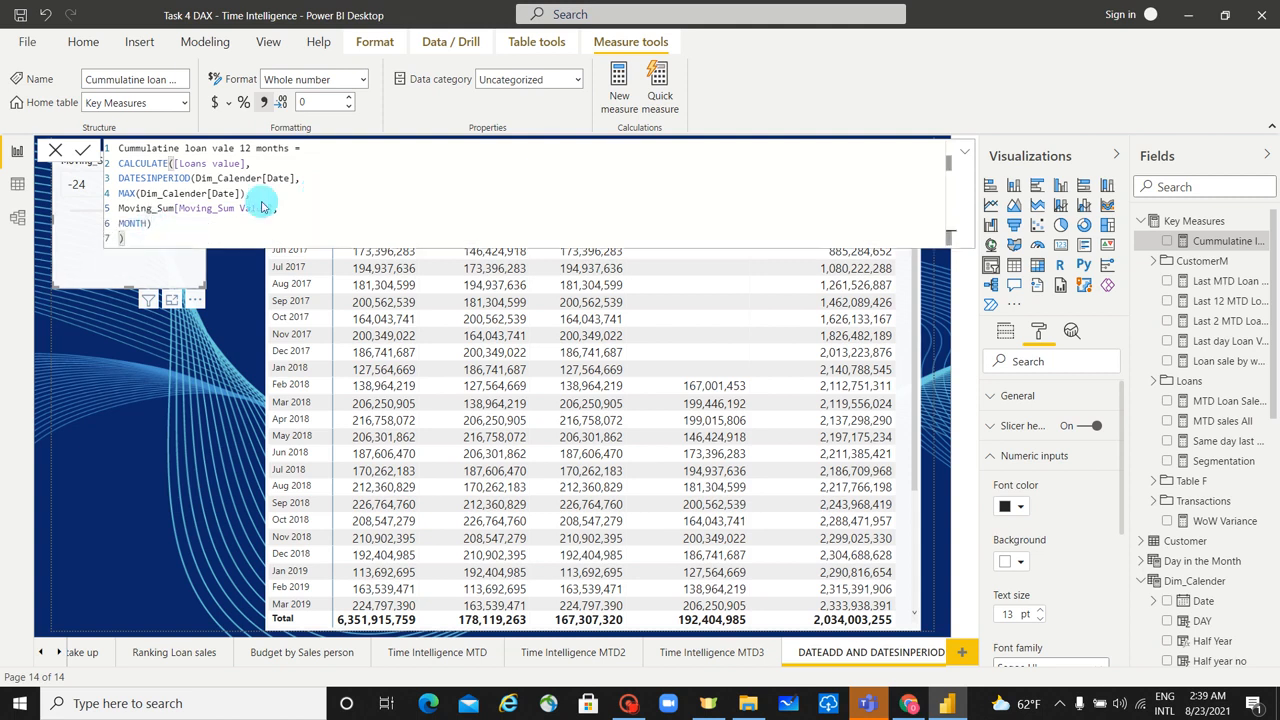
{"action": "key", "text": "Return"}
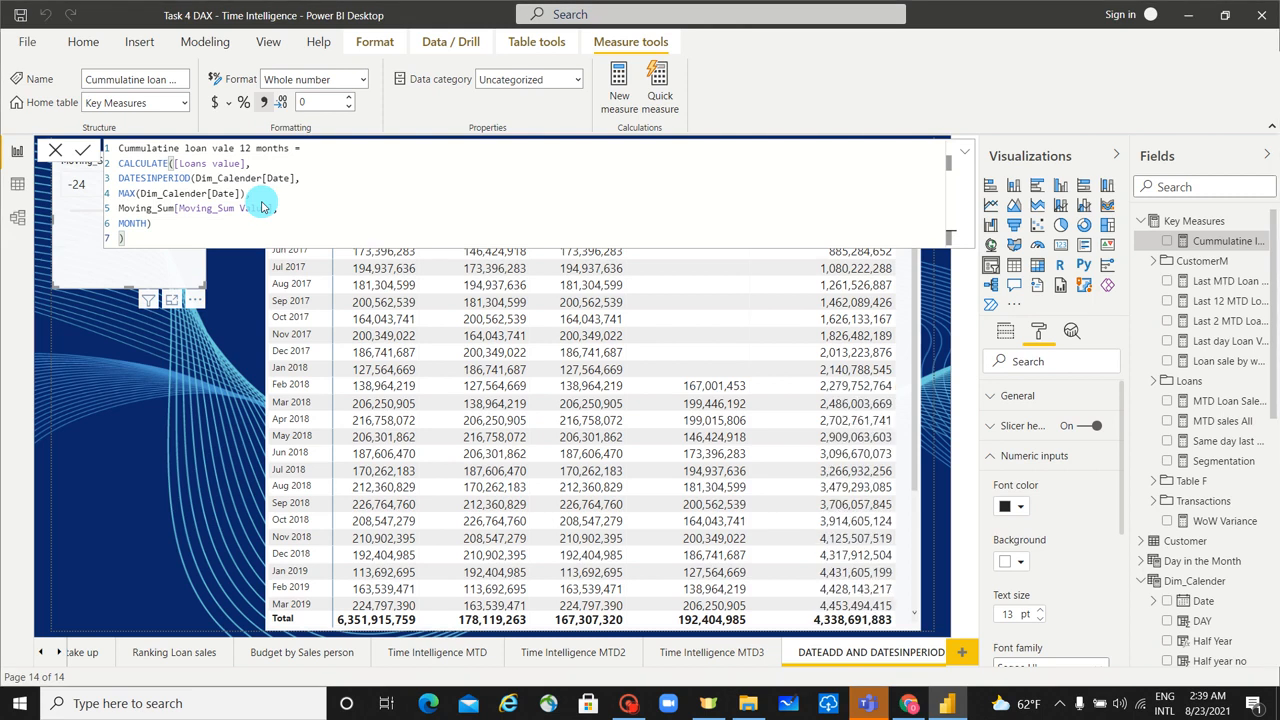
{"action": "left_click", "coordinate": [249, 299]}
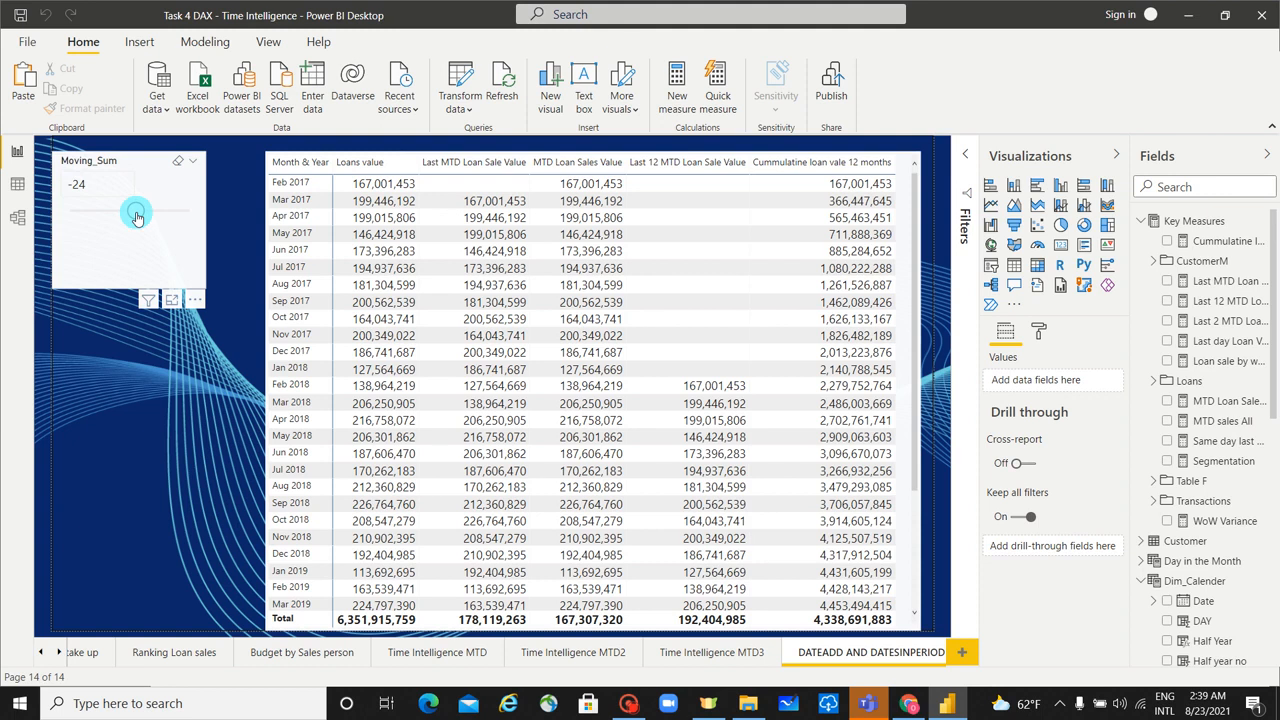
- Test the Moving_Sum slicer at -11, -3 and -17, checking the cumulative loan value column for each month window
{"action": "left_click_drag", "start_coordinate": [137, 217], "coordinate": [174, 221]}
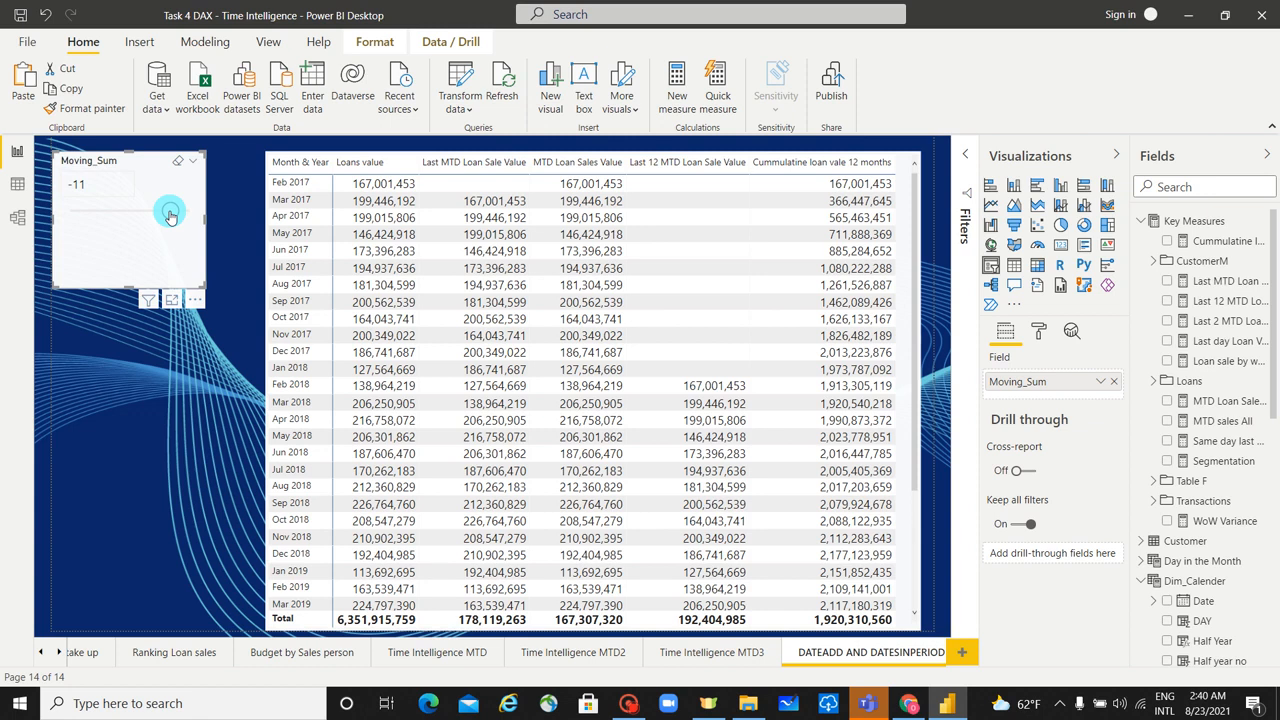
{"action": "left_click_drag", "start_coordinate": [170, 217], "coordinate": [194, 217]}
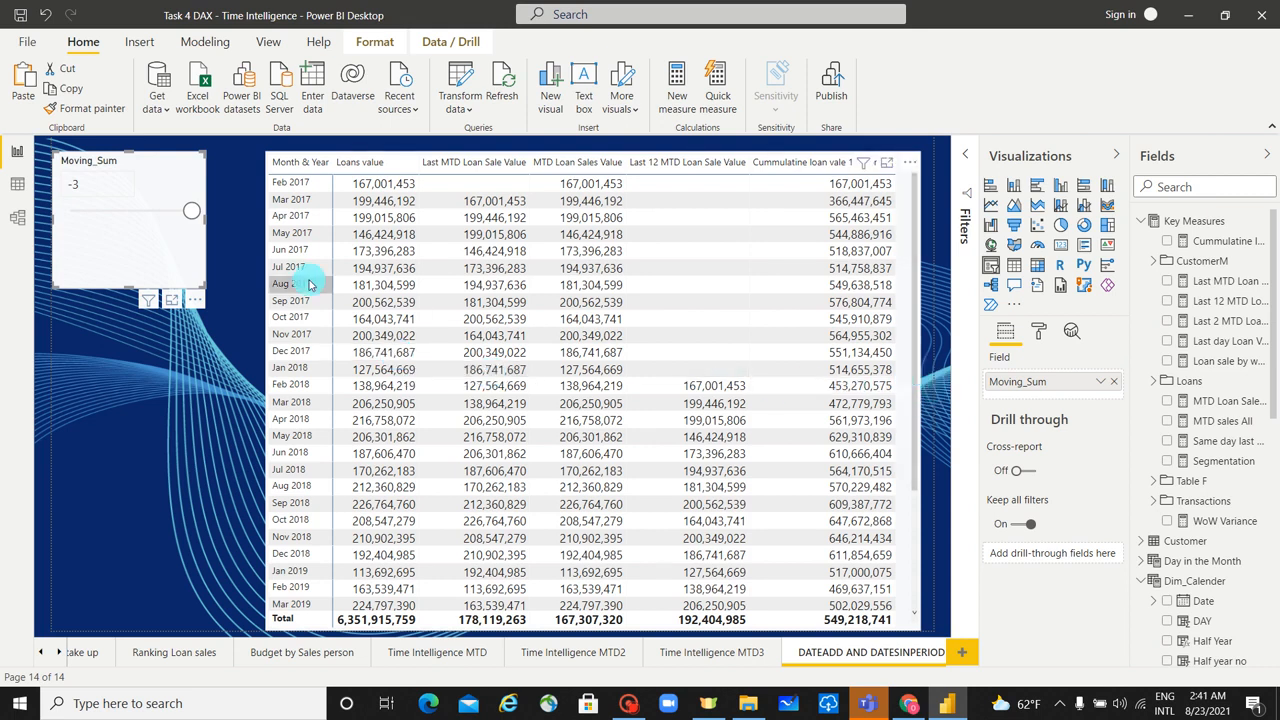
{"action": "scroll", "coordinate": [884, 419], "scroll_direction": "down", "scroll_amount": 3}
{"action": "scroll", "coordinate": [884, 419], "scroll_direction": "down", "scroll_amount": 1}
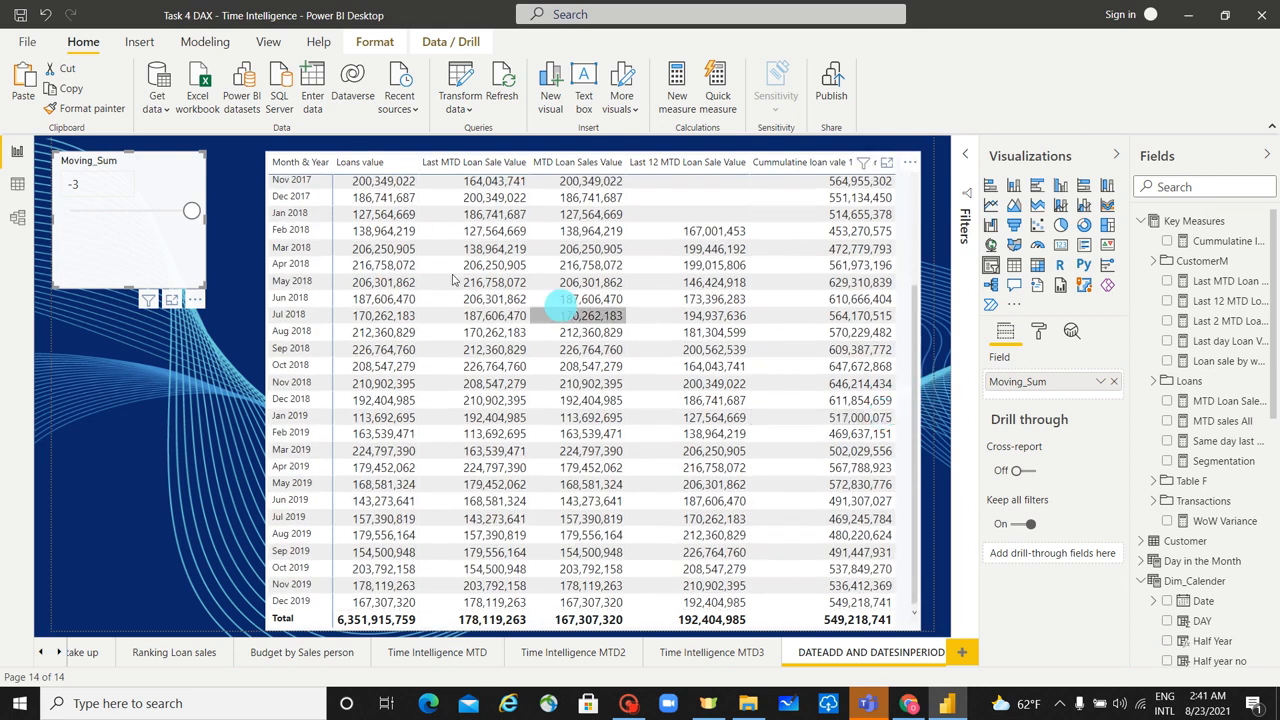
{"action": "left_click_drag", "start_coordinate": [191, 210], "coordinate": [154, 215]}
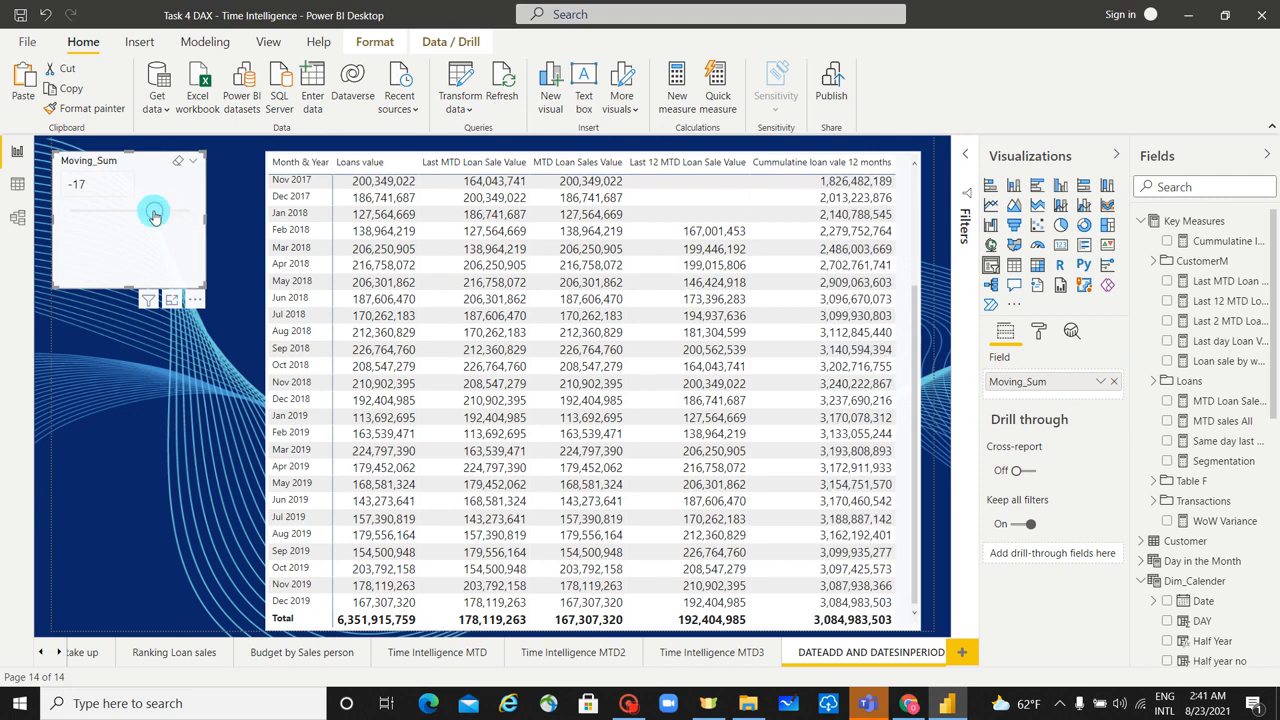
{"action": "scroll", "coordinate": [848, 260], "scroll_direction": "up", "scroll_amount": 4}
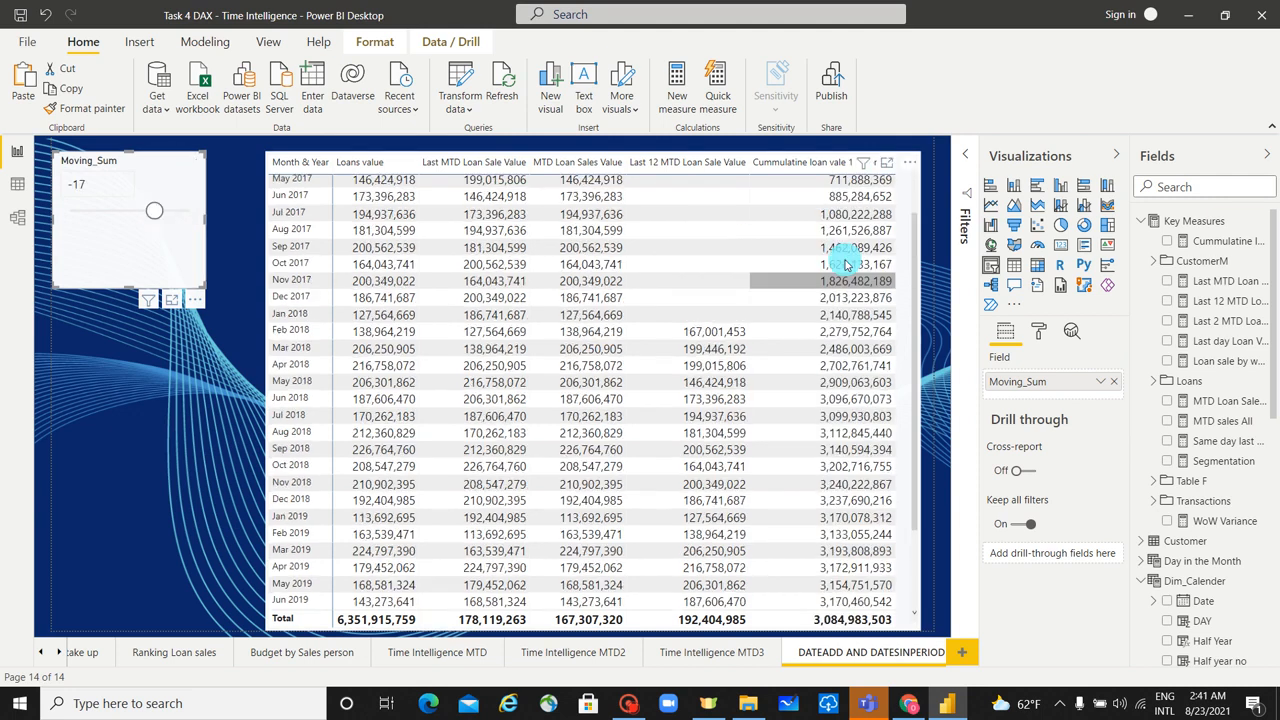
- Set the Moving_Sum slicer to -48 and review the cumulative loan values from Feb 2017 through Dec 2019
{"action": "left_click_drag", "start_coordinate": [155, 211], "coordinate": [68, 223]}
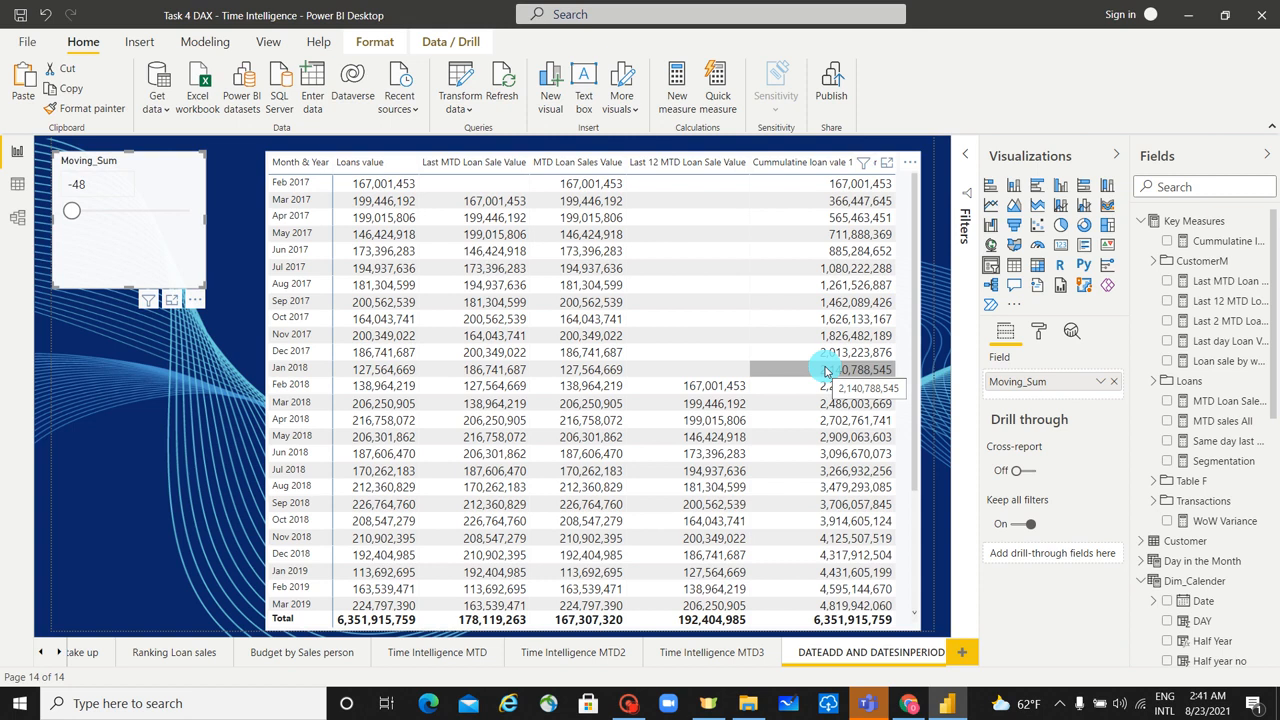
{"action": "scroll", "coordinate": [825, 370], "scroll_direction": "down", "scroll_amount": 5}
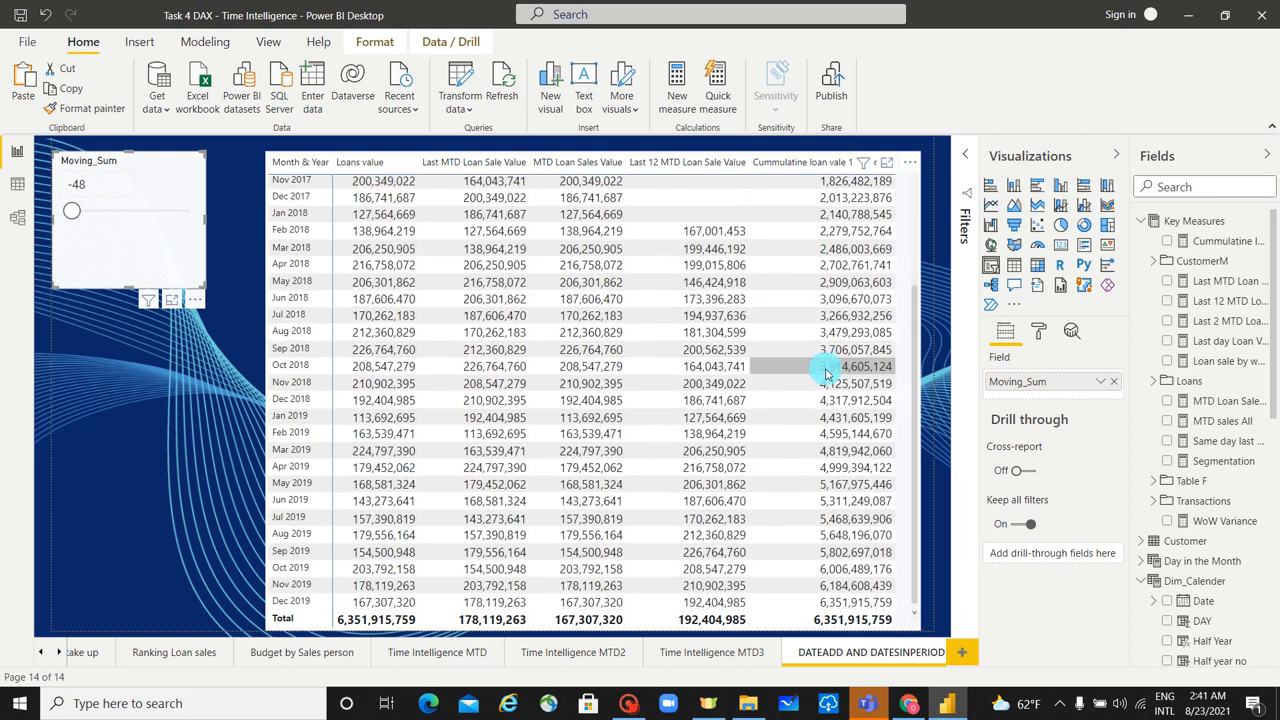
{"action": "scroll", "coordinate": [825, 370], "scroll_direction": "up", "scroll_amount": 5}
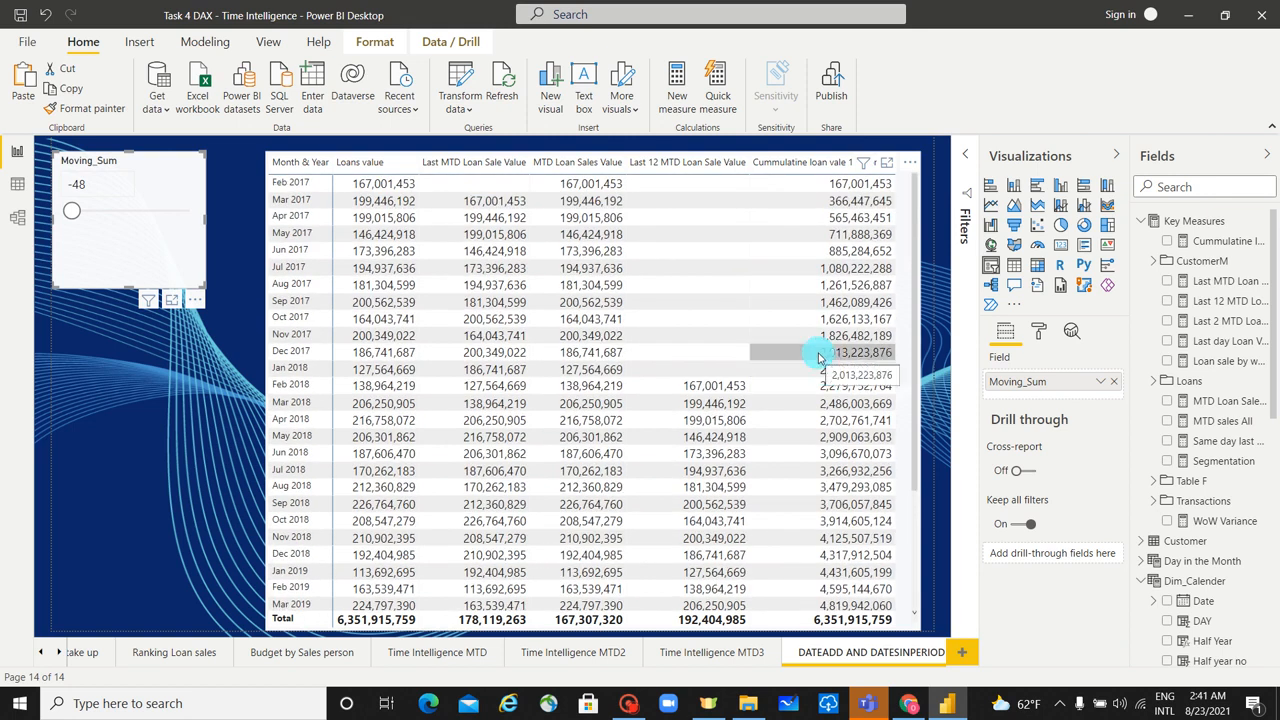